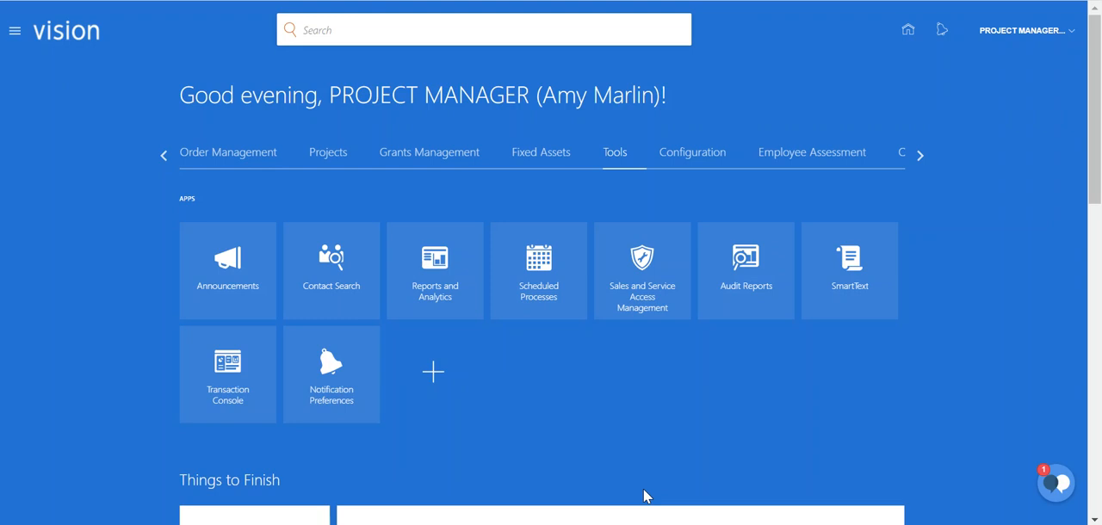
Open the Reports and Analytics catalog and go to the Business Intelligence home page.
left_click(454, 274)
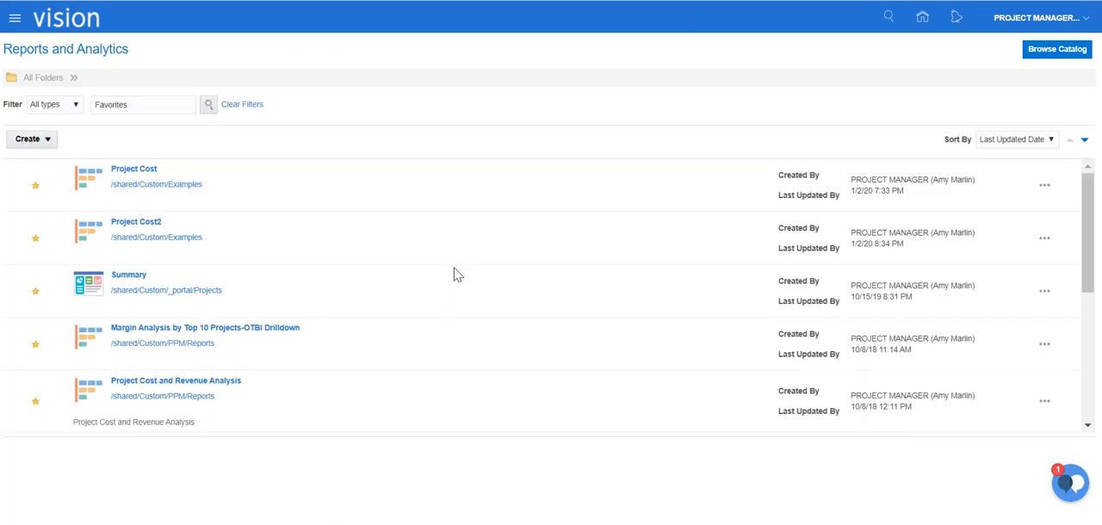
left_click(1054, 51)
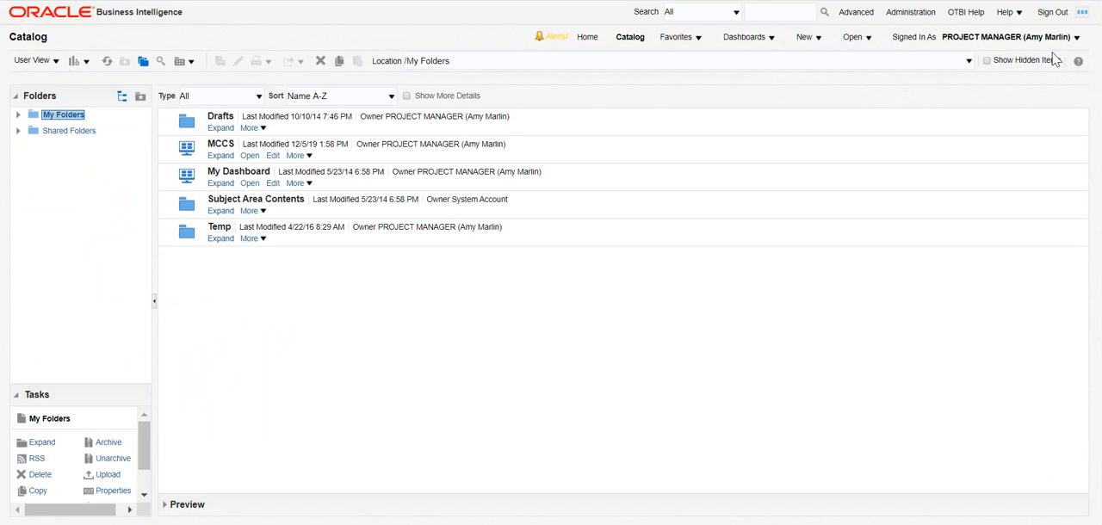
left_click(590, 39)
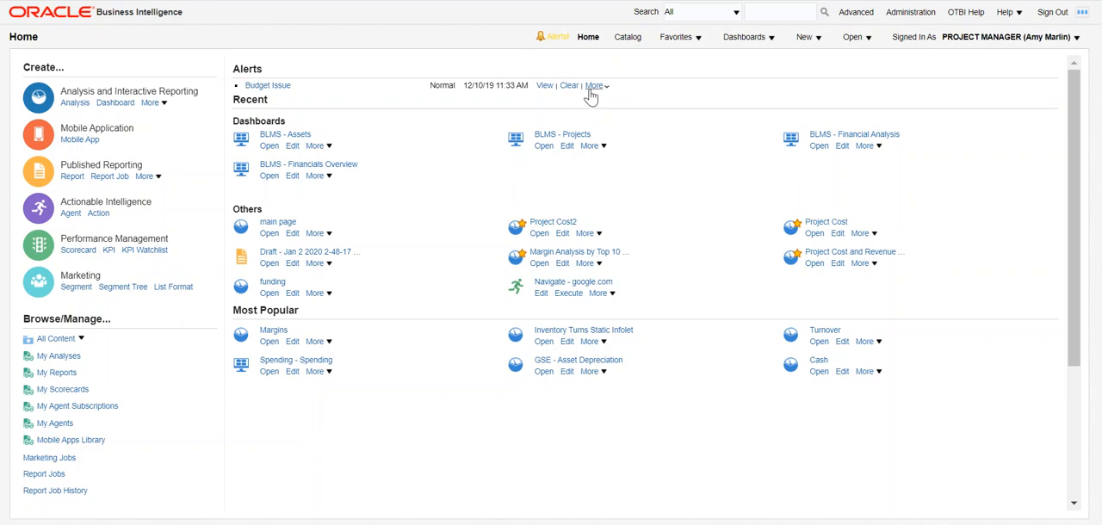
Create a new analysis based on the Project Costing - Actual Costs Real Time subject area.
left_click(823, 43)
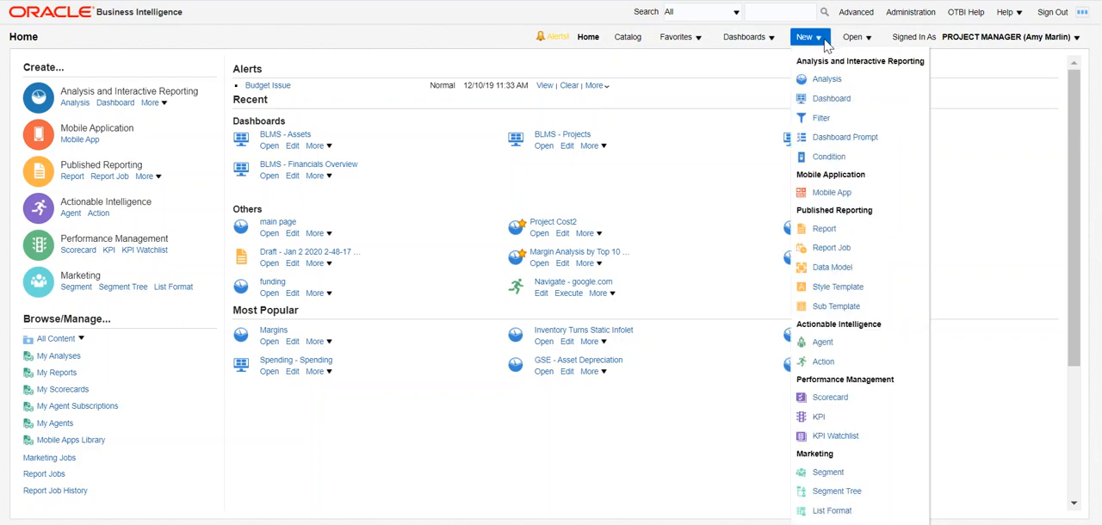
left_click(829, 86)
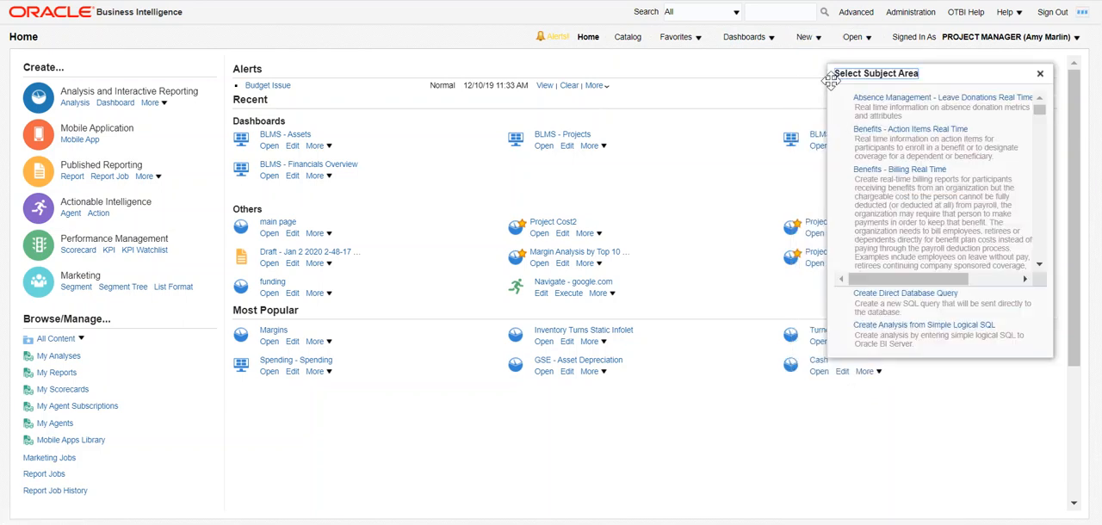
left_click_drag(1040, 121, 1044, 208)
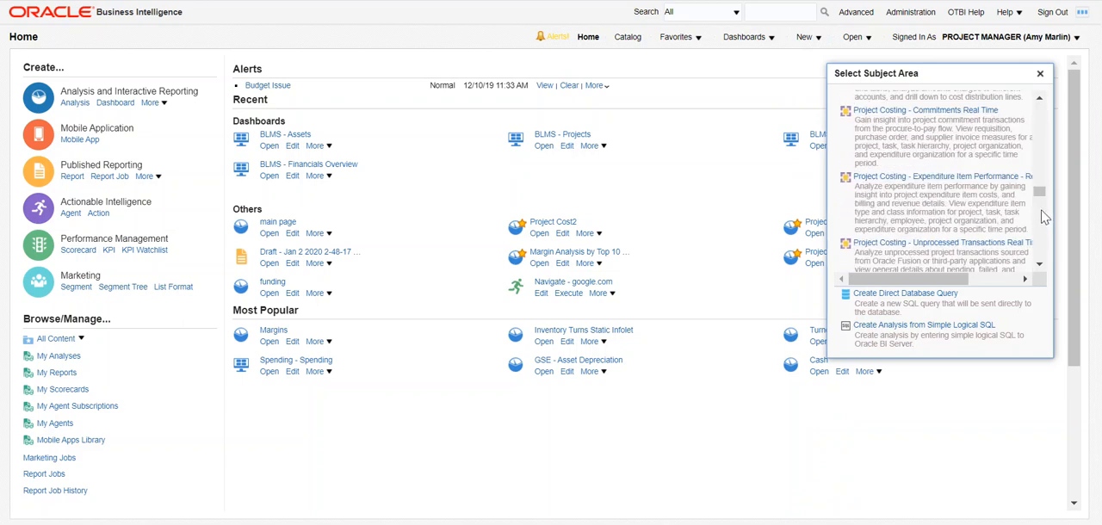
left_click(1040, 100)
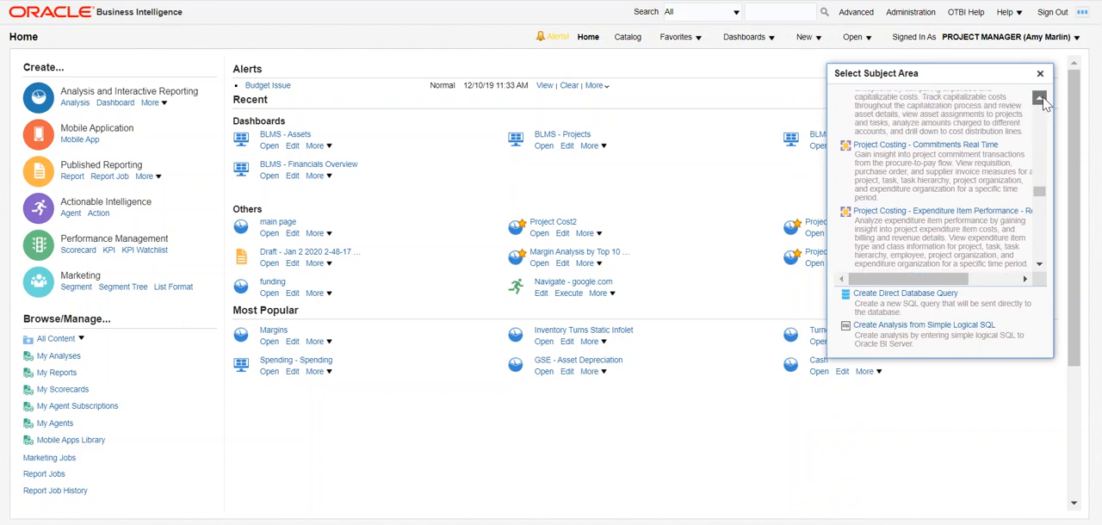
left_click(1040, 100)
left_click(1040, 100)
left_click(1040, 100)
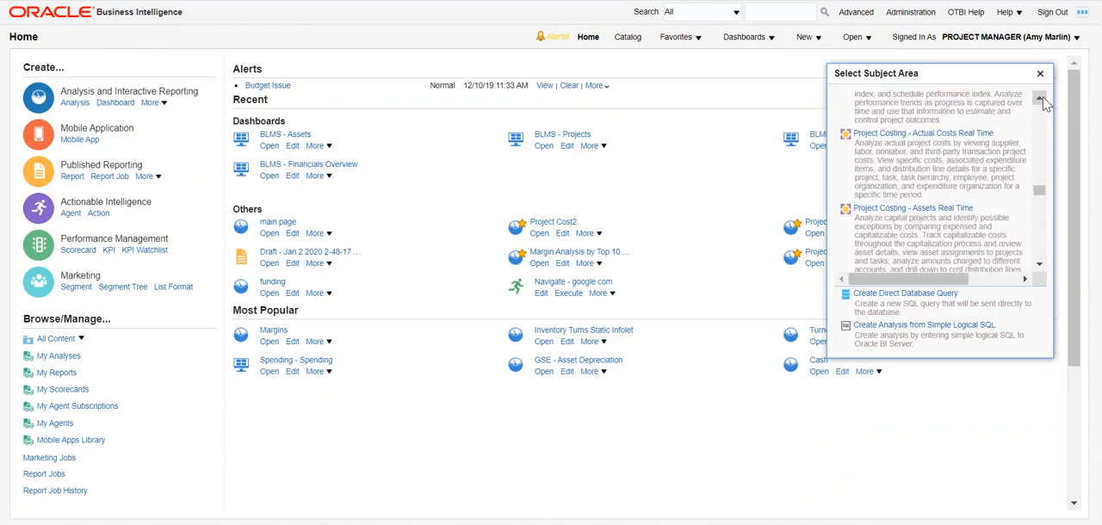
left_click(943, 135)
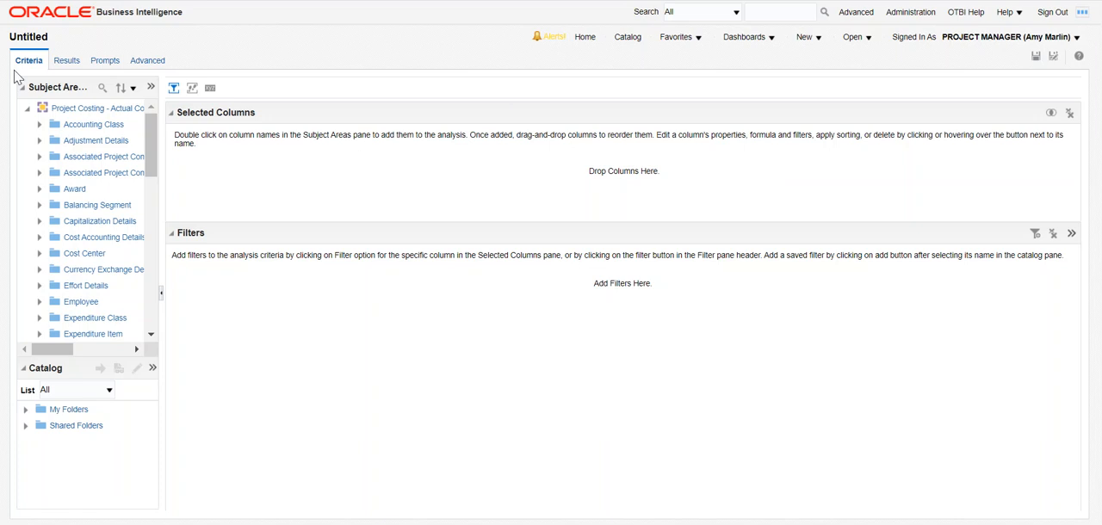
Add Project Name, Project Organization and Project Number from the Project folder to the analysis, in that order.
left_click_drag(162, 129, 204, 129)
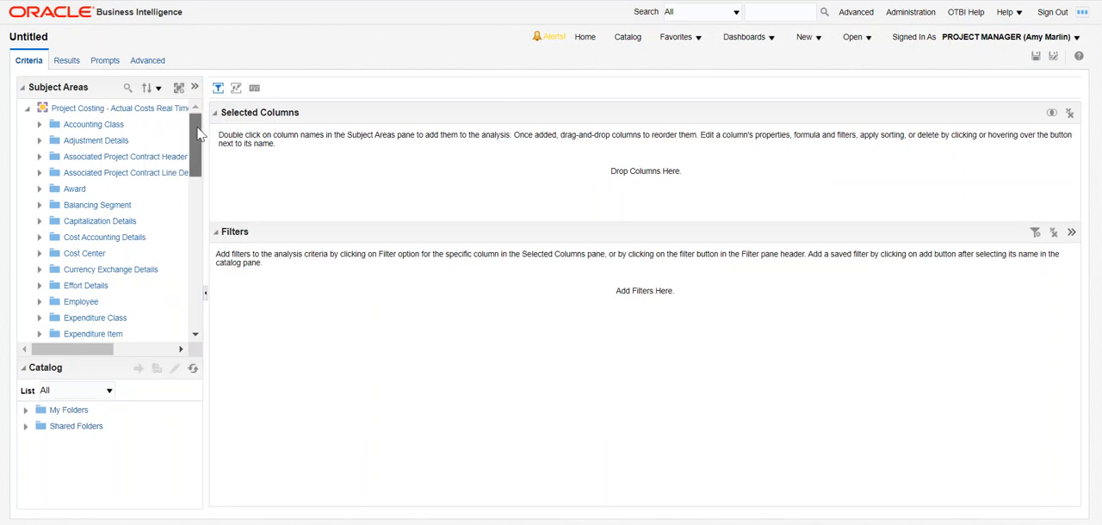
scroll(197, 155, "down", 2)
scroll(199, 155, "down", 4)
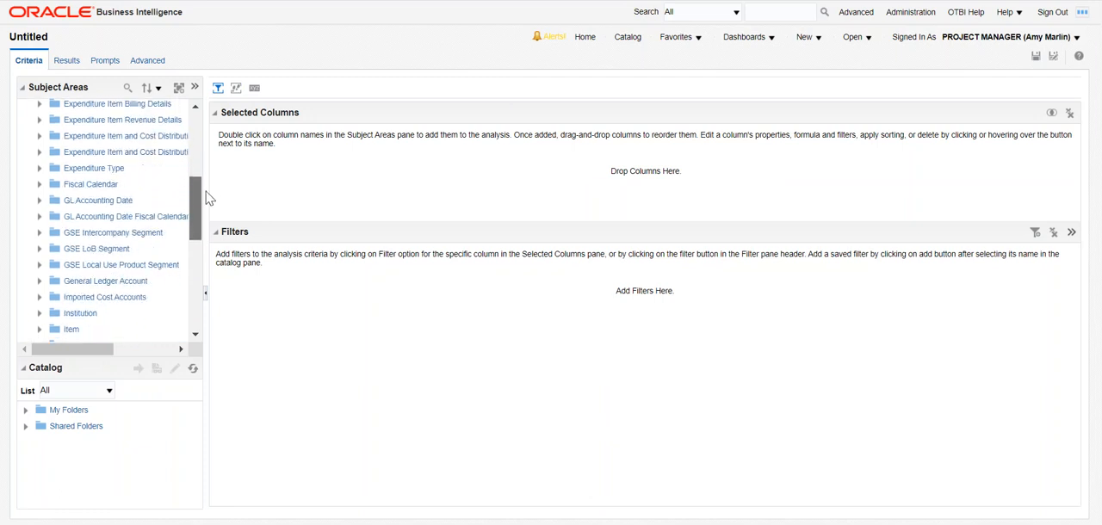
left_click_drag(199, 196, 192, 274)
double_click(79, 210)
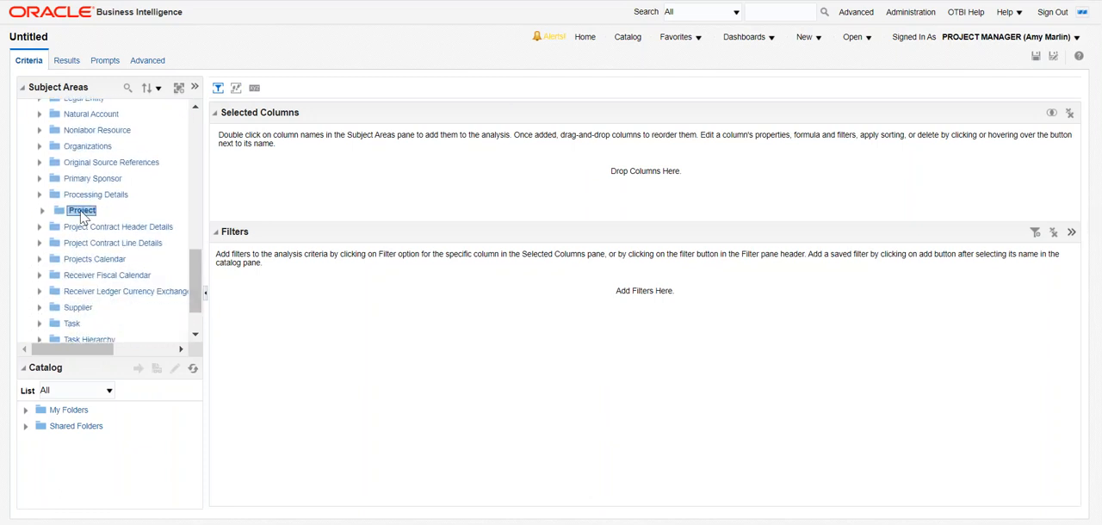
scroll(148, 240, "down", 10)
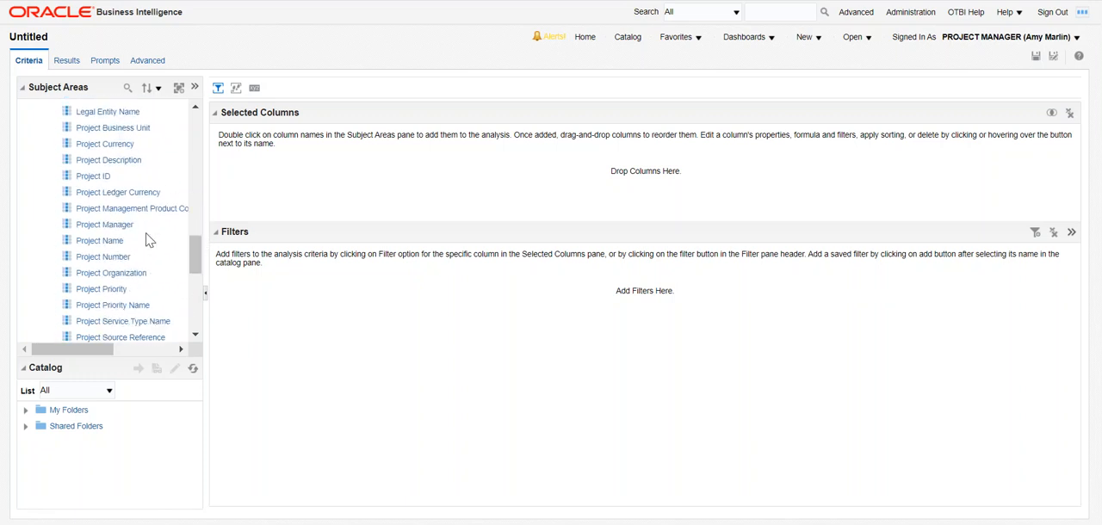
left_click_drag(109, 243, 241, 168)
left_click_drag(125, 258, 342, 196)
left_click(141, 274)
left_click_drag(141, 278, 301, 187)
Add the Cost measure as the last column and Burden Cost after Project Name, and preview the results table.
left_click_drag(199, 253, 207, 191)
scroll(158, 174, "up", 5)
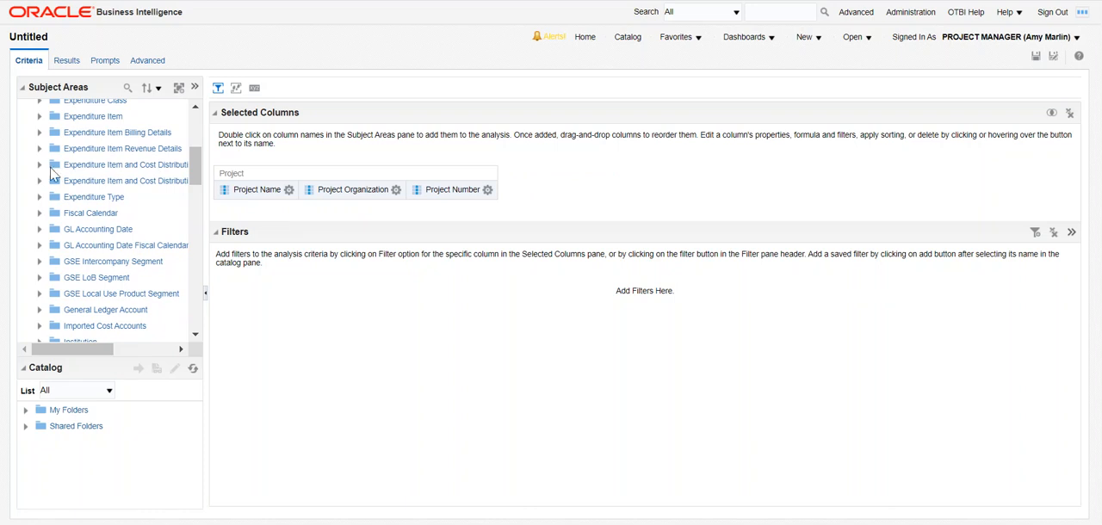
left_click(40, 183)
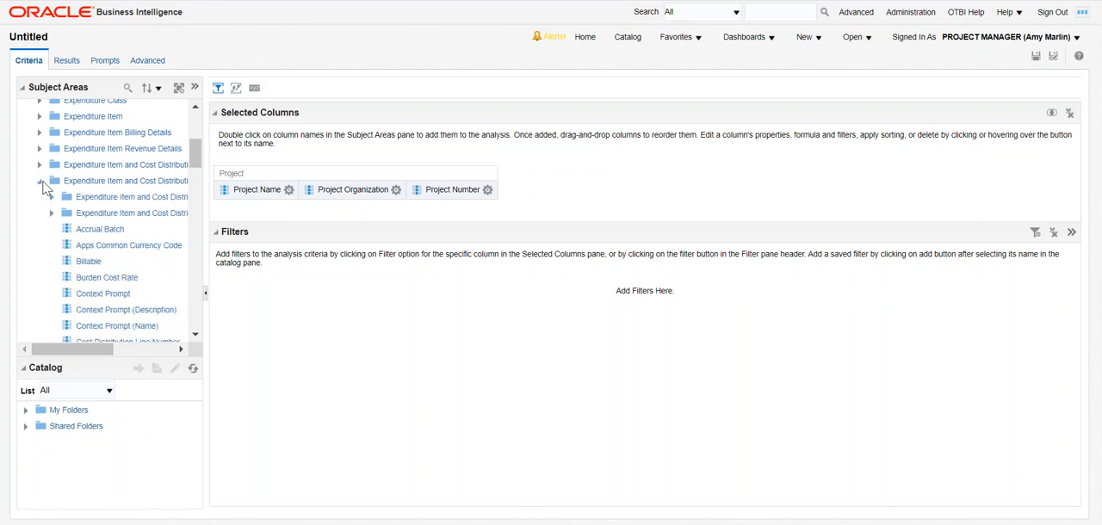
left_click(52, 197)
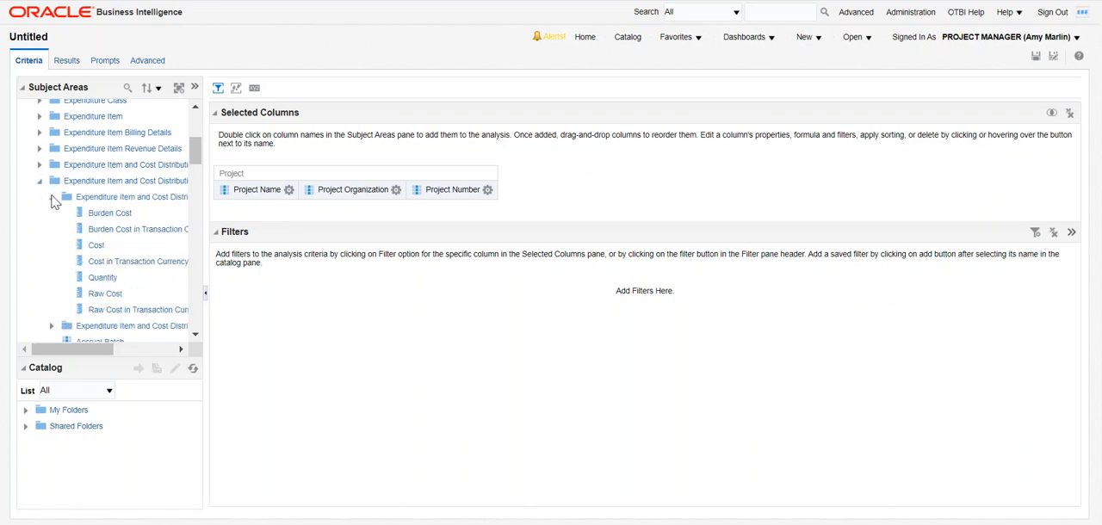
left_click_drag(96, 246, 543, 191)
left_click(288, 189)
left_click_drag(123, 215, 733, 179)
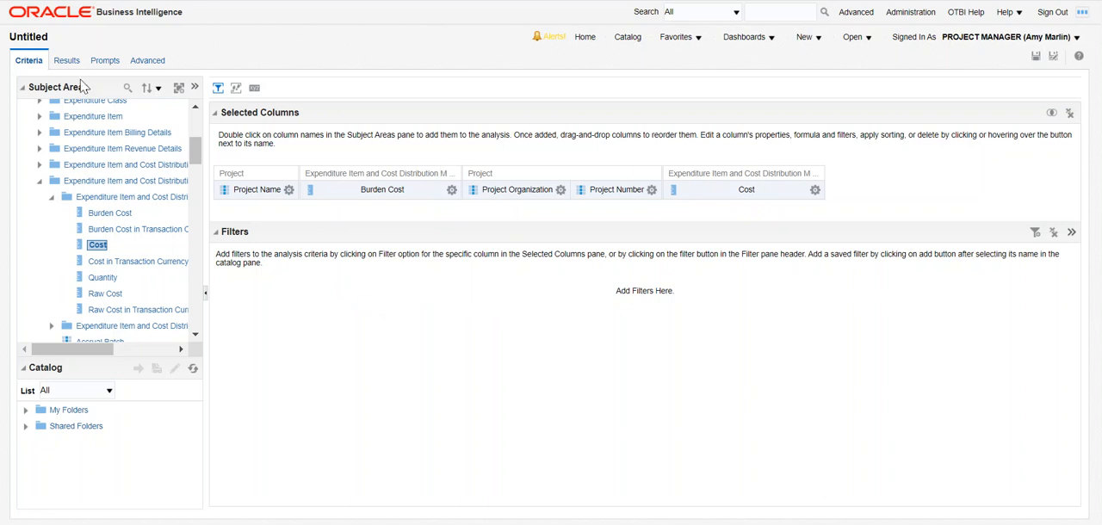
left_click(72, 69)
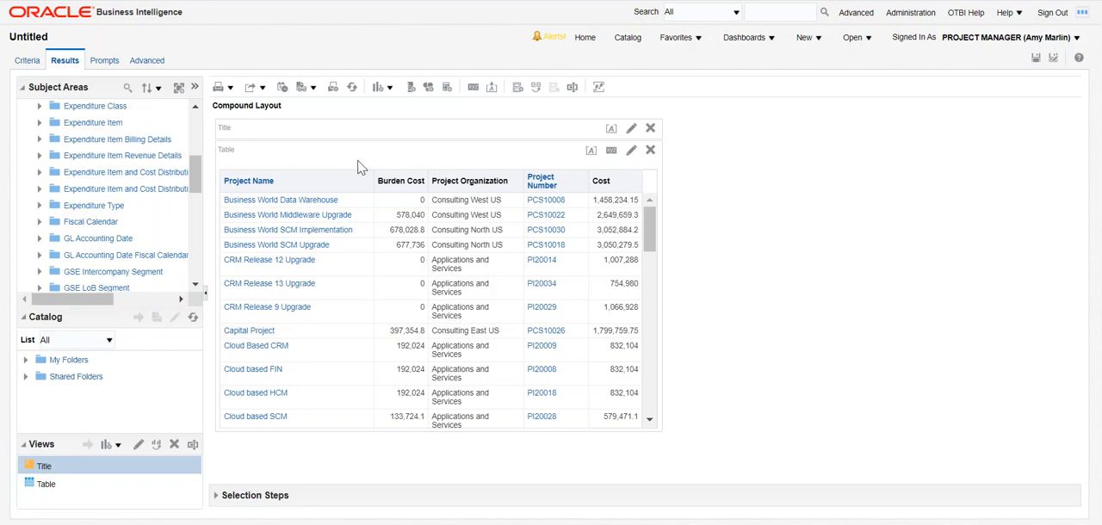
left_click(29, 61)
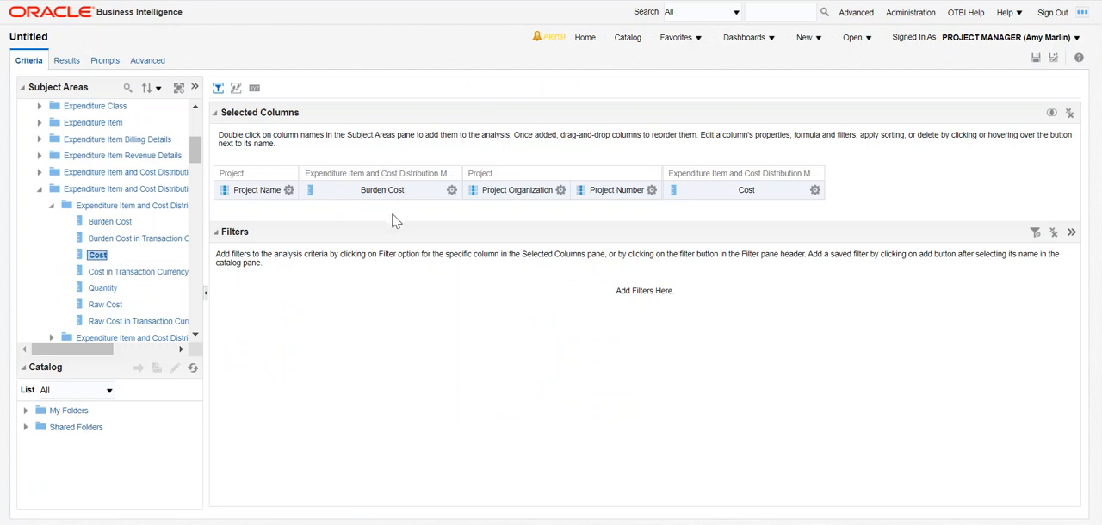
Sort the analysis by the Cost column in descending order.
left_click(814, 190)
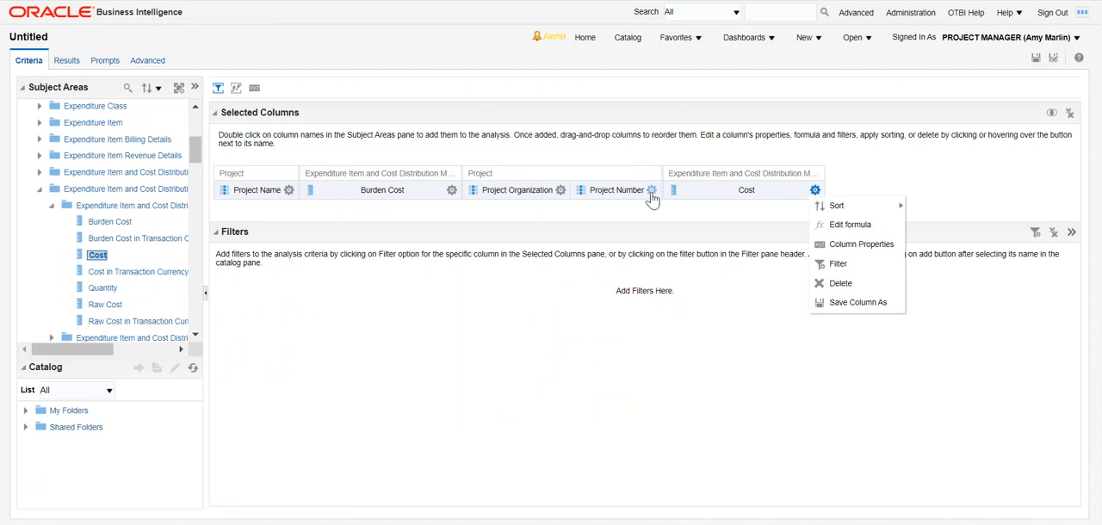
mouse_move(651, 194)
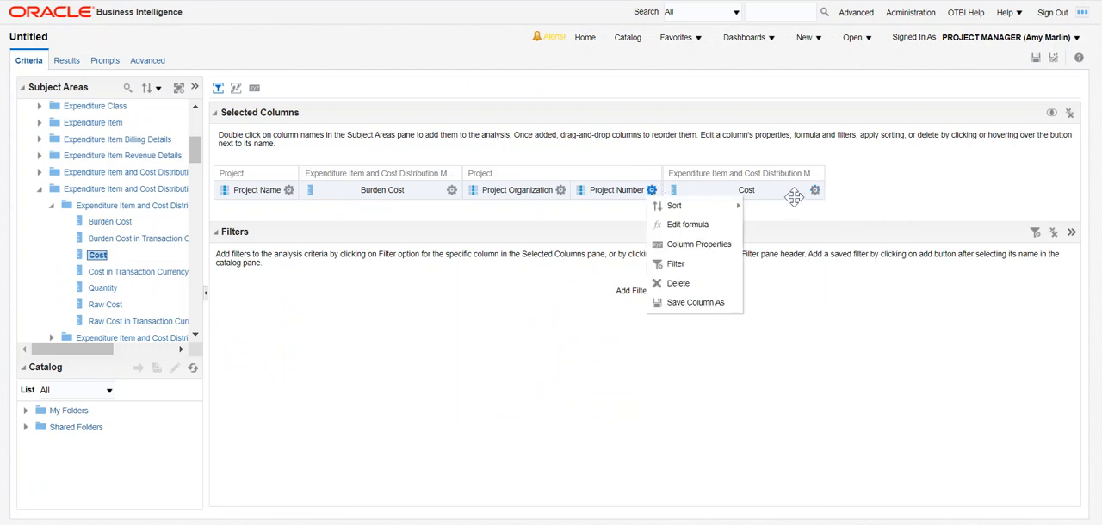
mouse_move(815, 193)
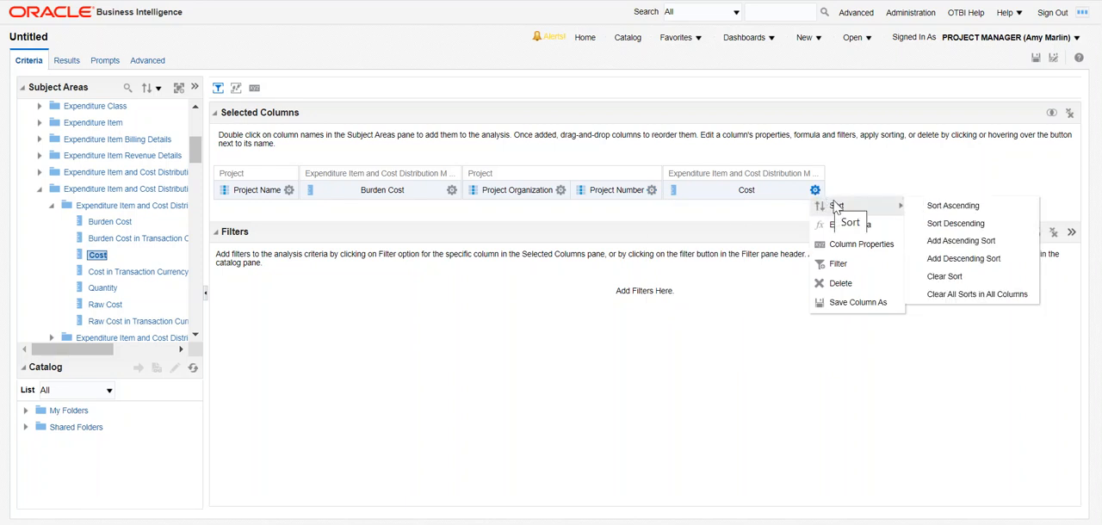
left_click(934, 224)
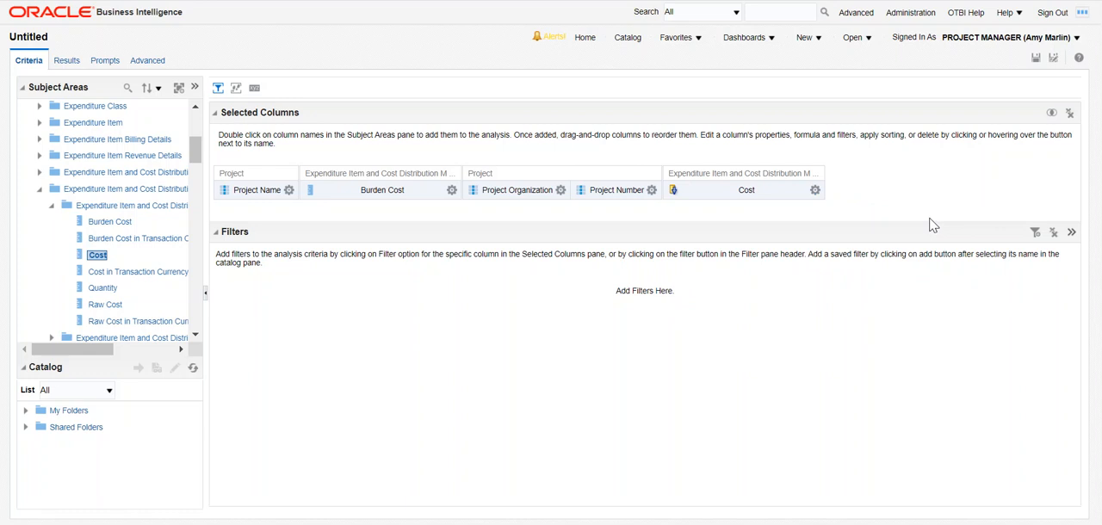
Examine the functions available for the Cost column's formula, including the Math group, and leave the formula editor without saving.
left_click(815, 193)
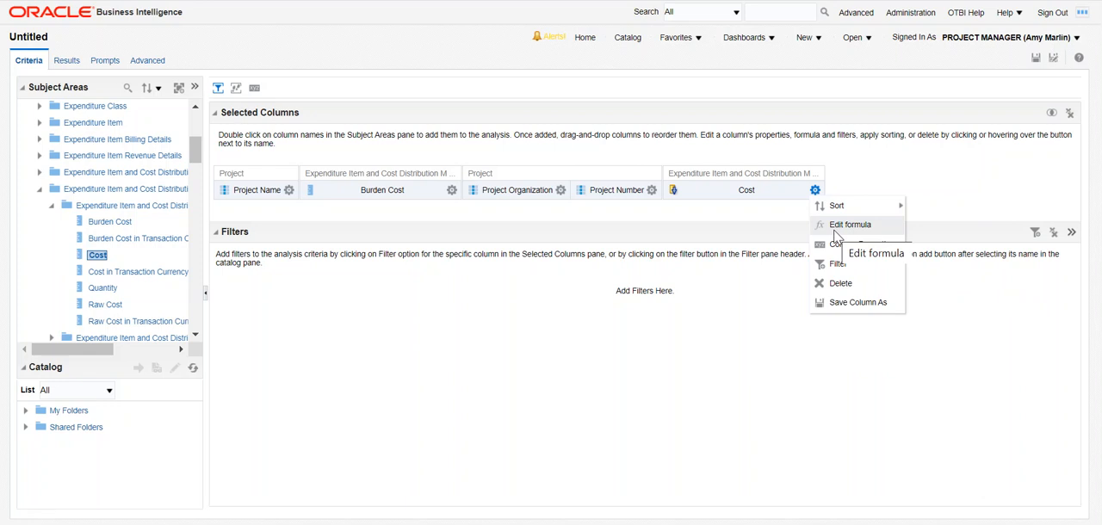
left_click(836, 226)
left_click(449, 380)
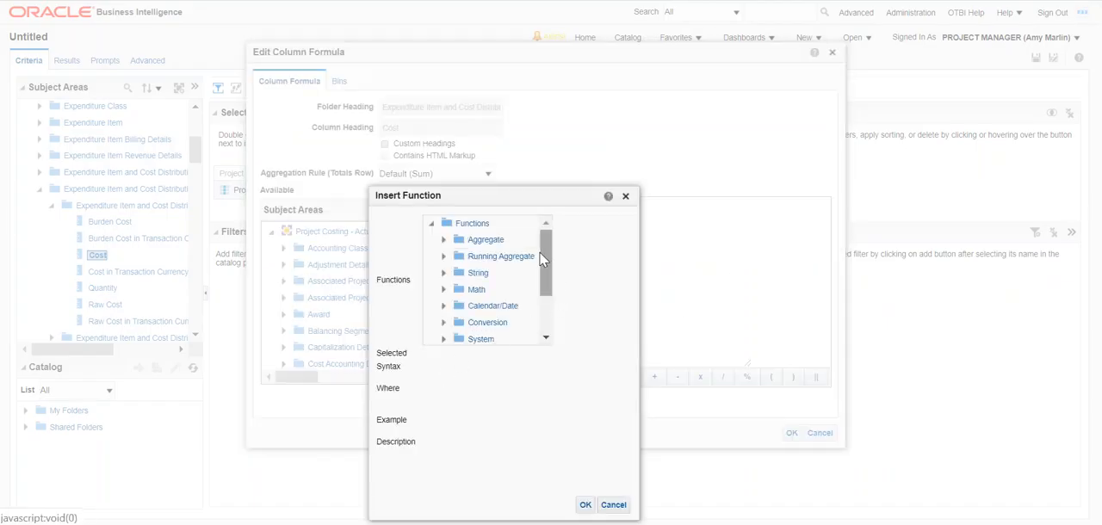
left_click_drag(542, 251, 543, 257)
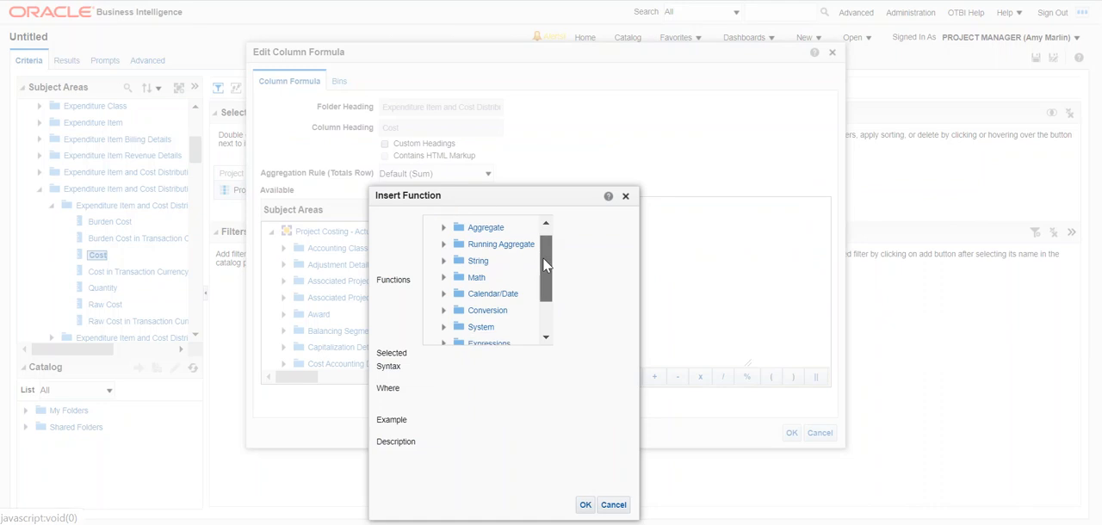
left_click(445, 278)
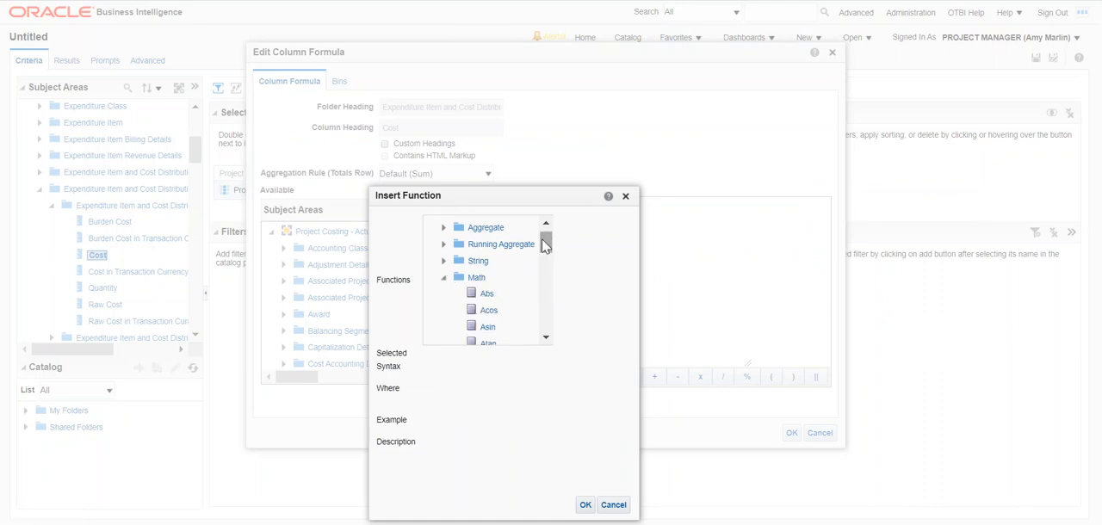
left_click_drag(544, 242, 556, 320)
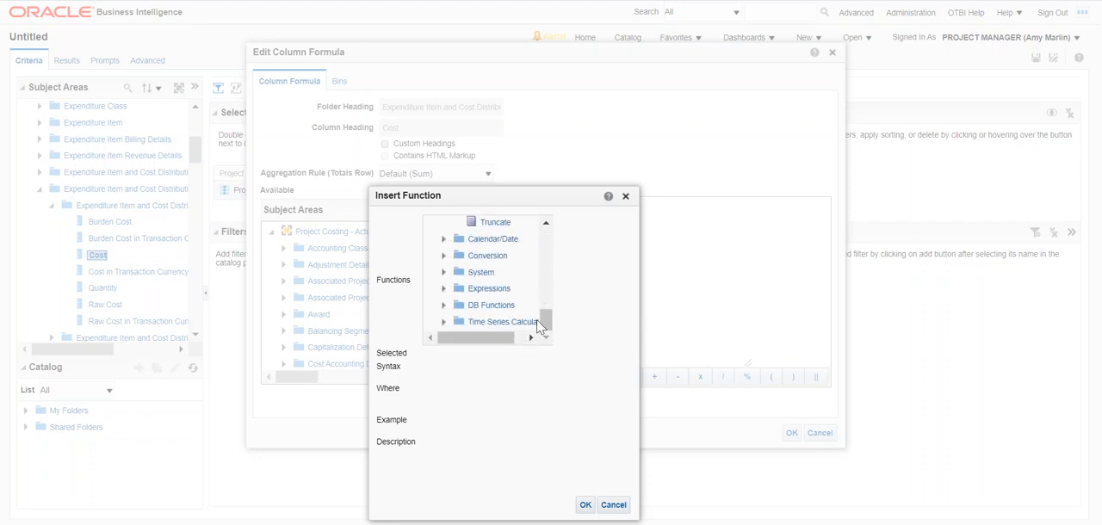
left_click(625, 196)
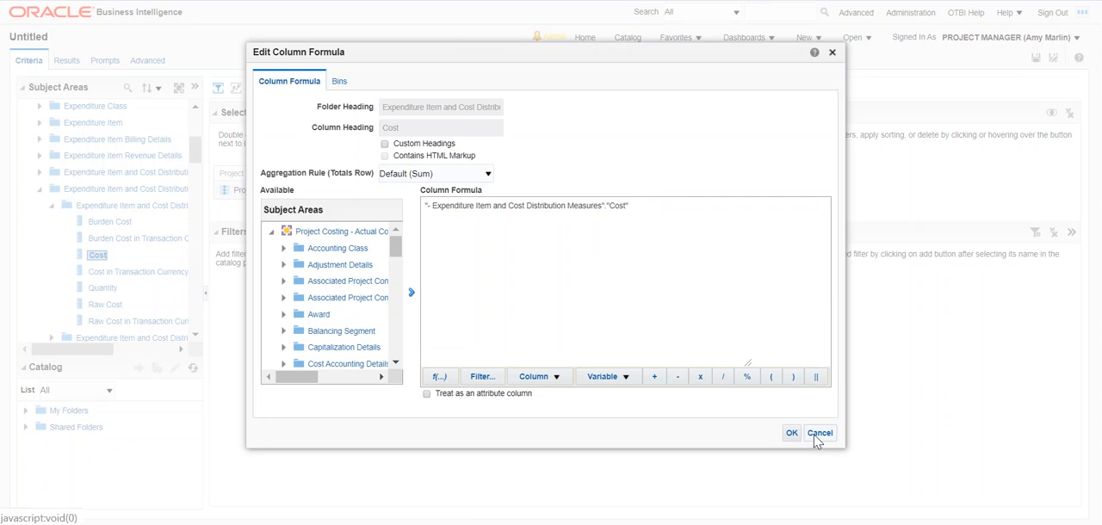
left_click(817, 433)
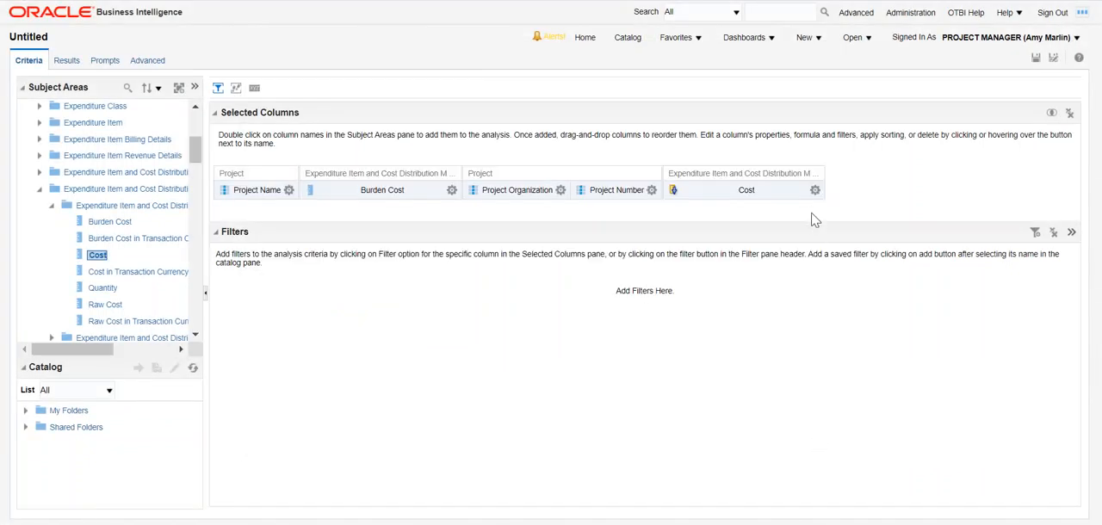
Add a conditional format to the last Cost column that applies when Cost is greater than 2000000.
mouse_move(815, 193)
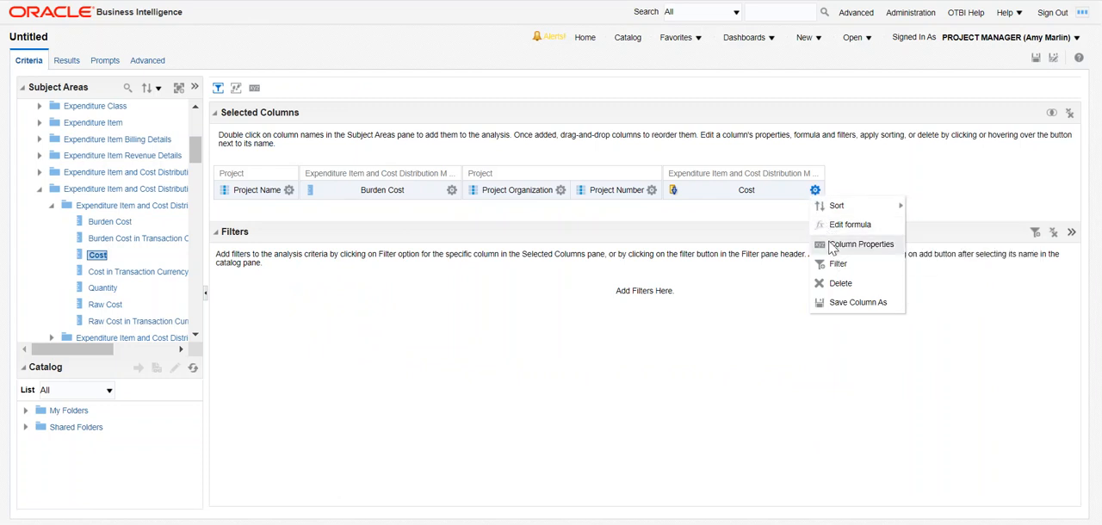
left_click(852, 244)
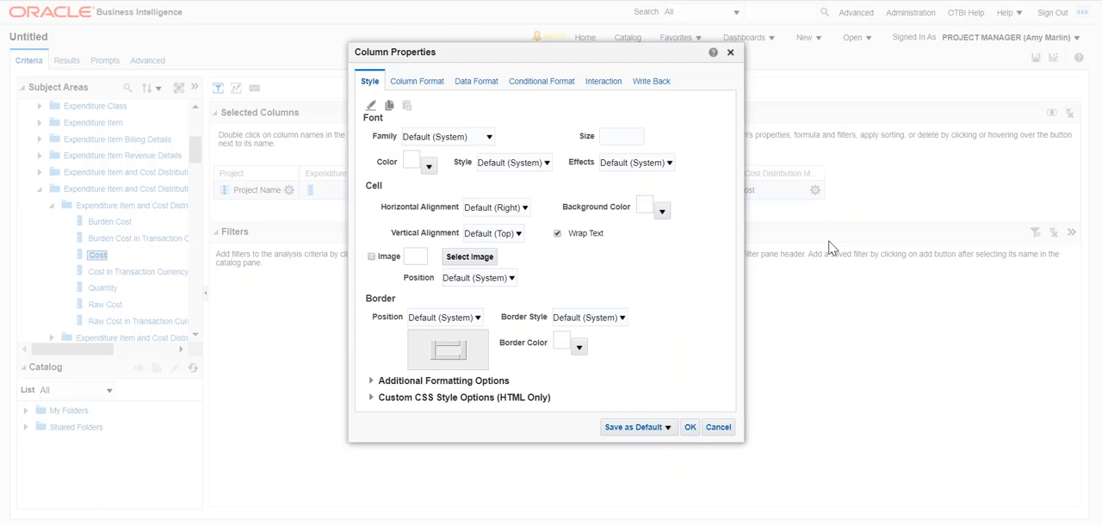
left_click(435, 82)
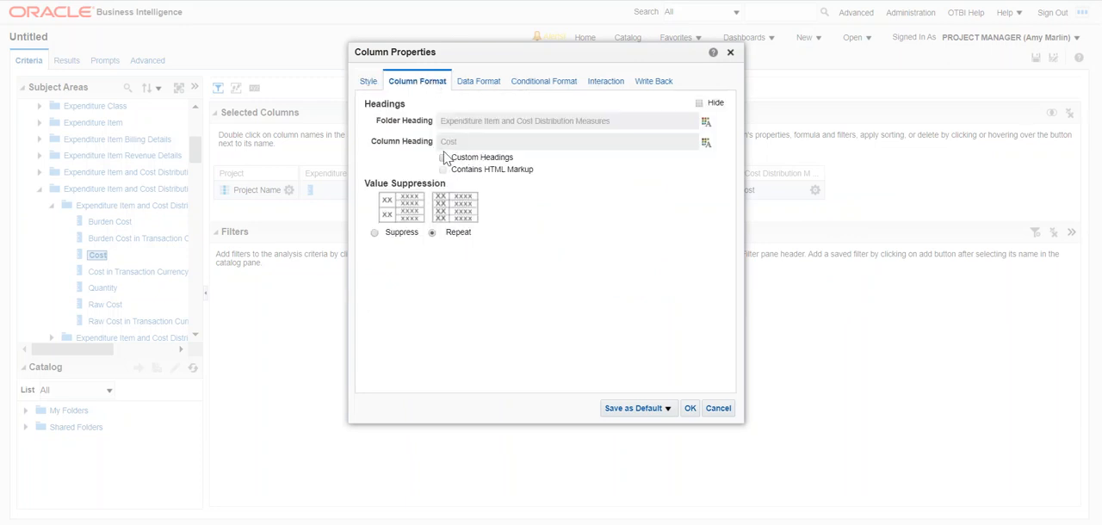
left_click(482, 86)
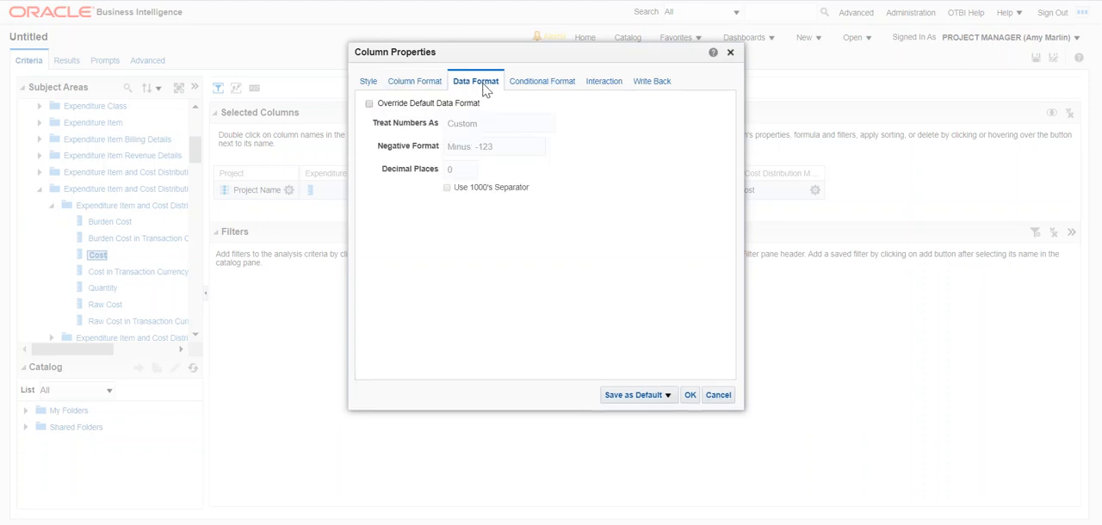
left_click(539, 86)
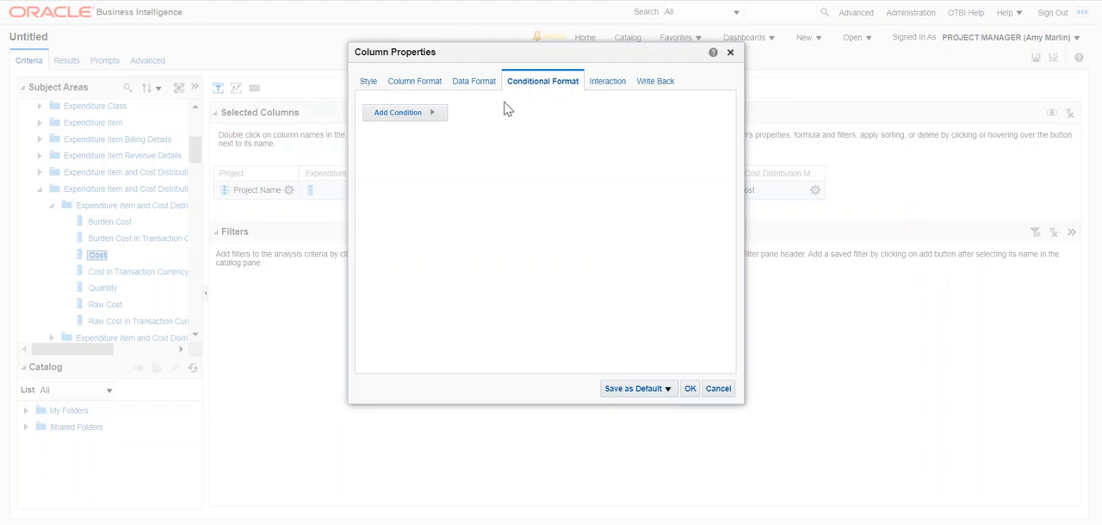
left_click(442, 114)
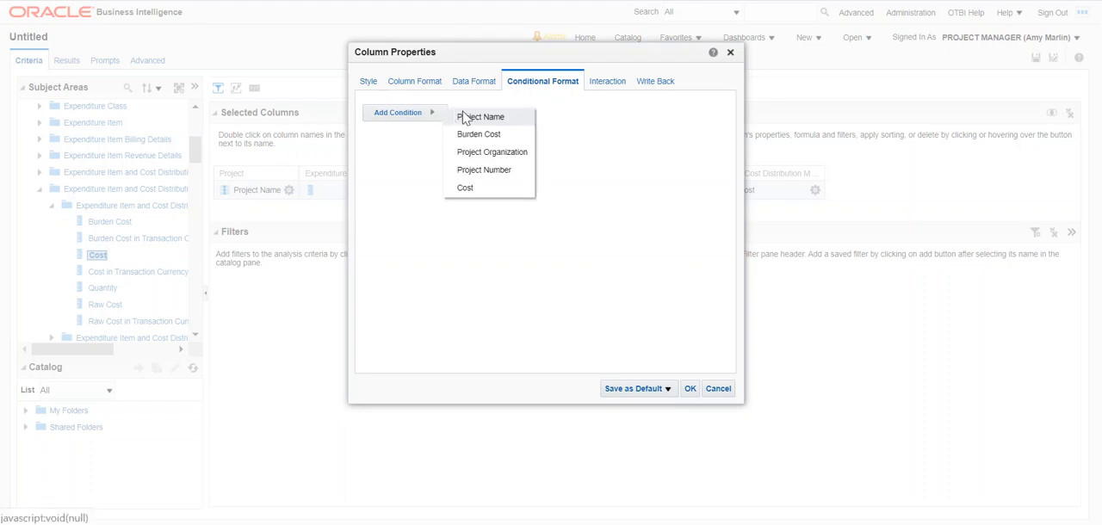
left_click(475, 189)
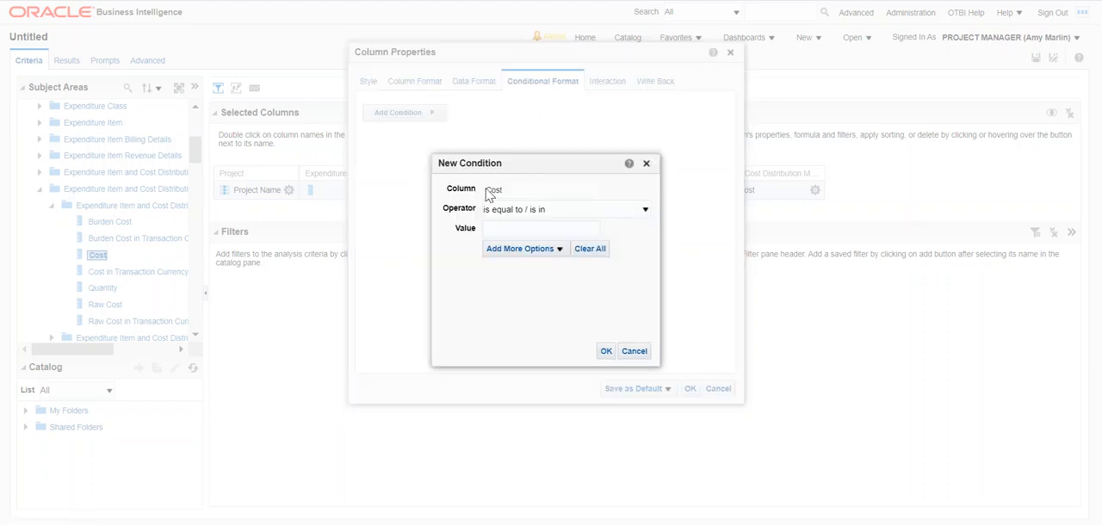
left_click(645, 210)
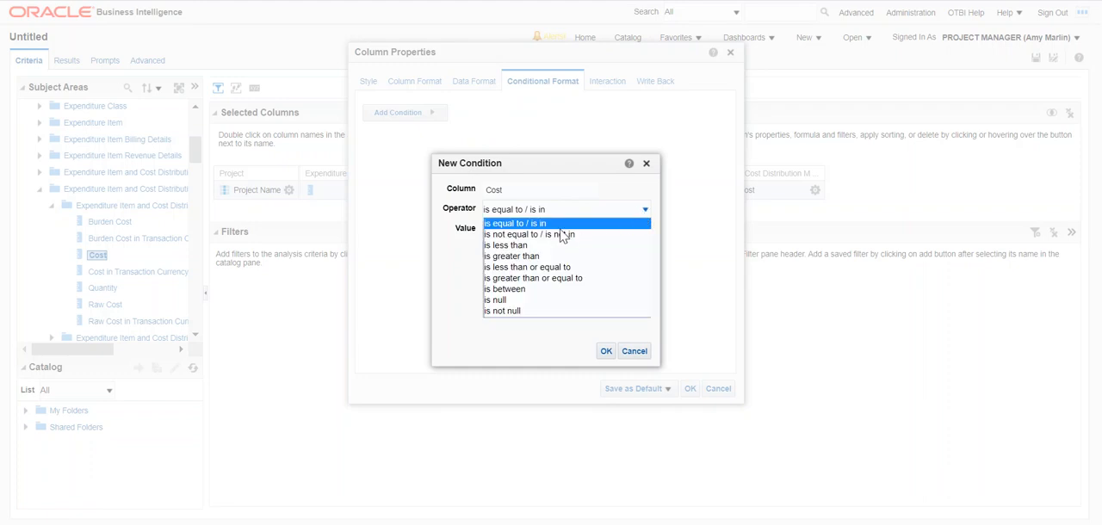
left_click(533, 257)
left_click(530, 227)
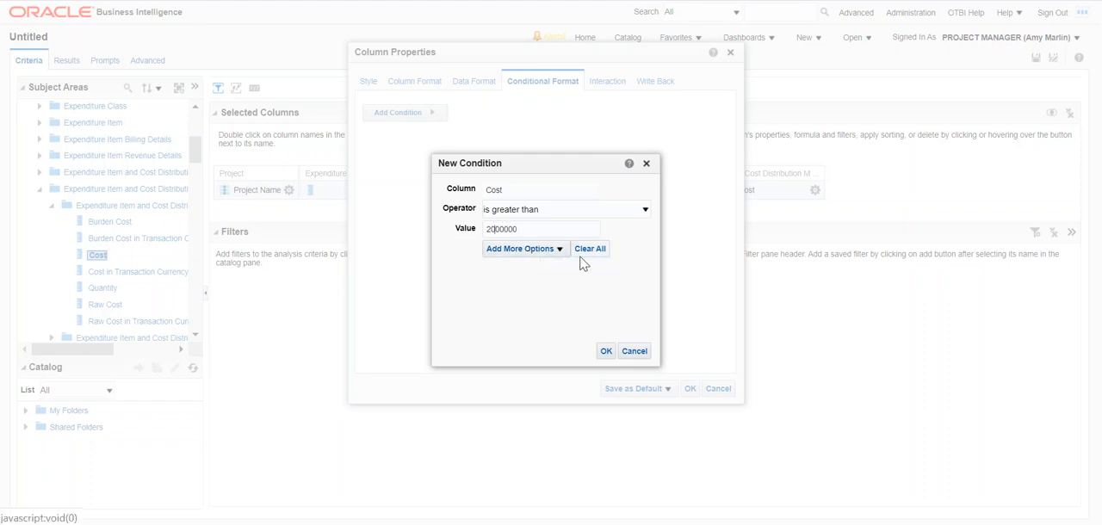
left_click(606, 353)
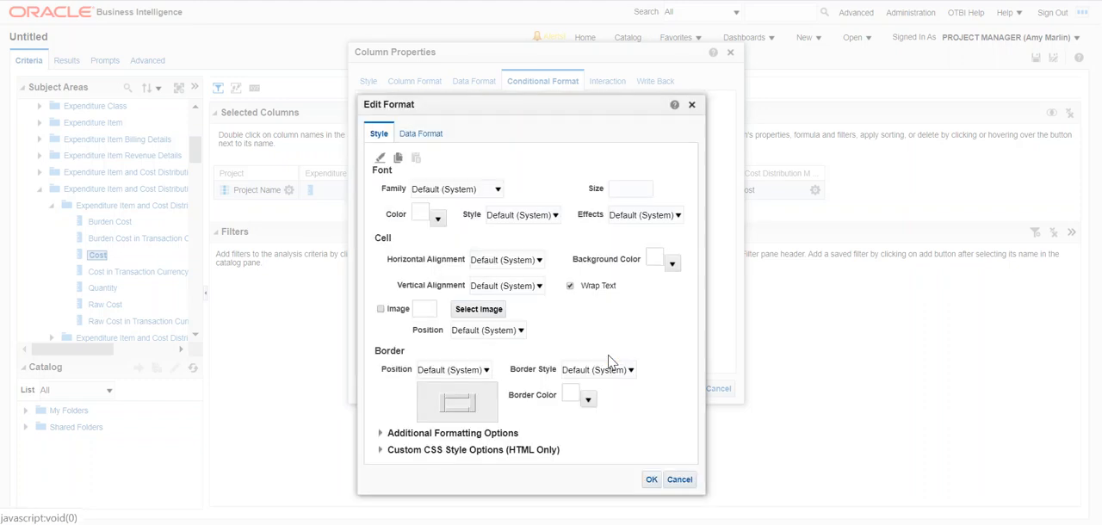
Give the cells meeting the Cost condition a red #FF0000 background, save the column properties, and preview the results table.
left_click(672, 263)
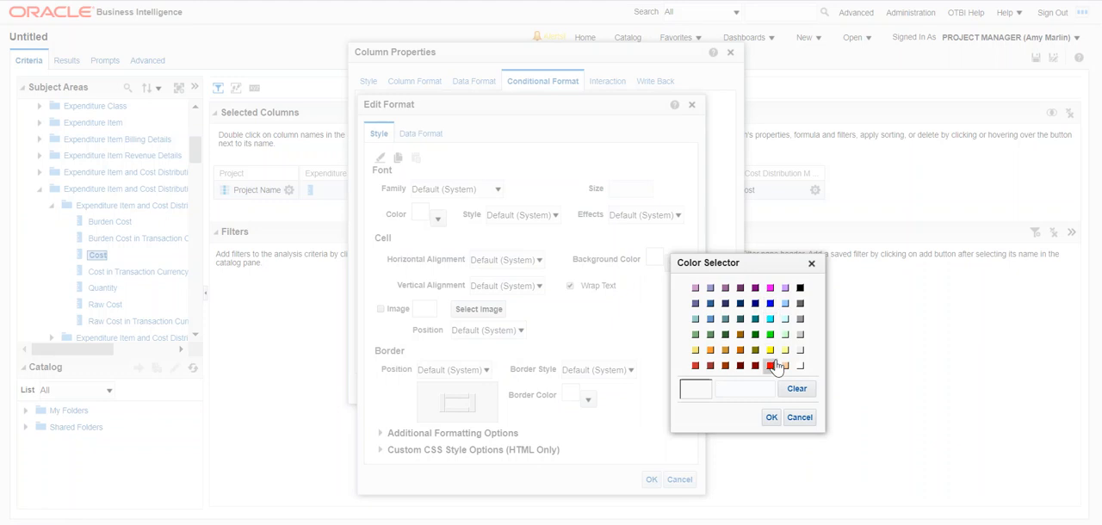
left_click(770, 366)
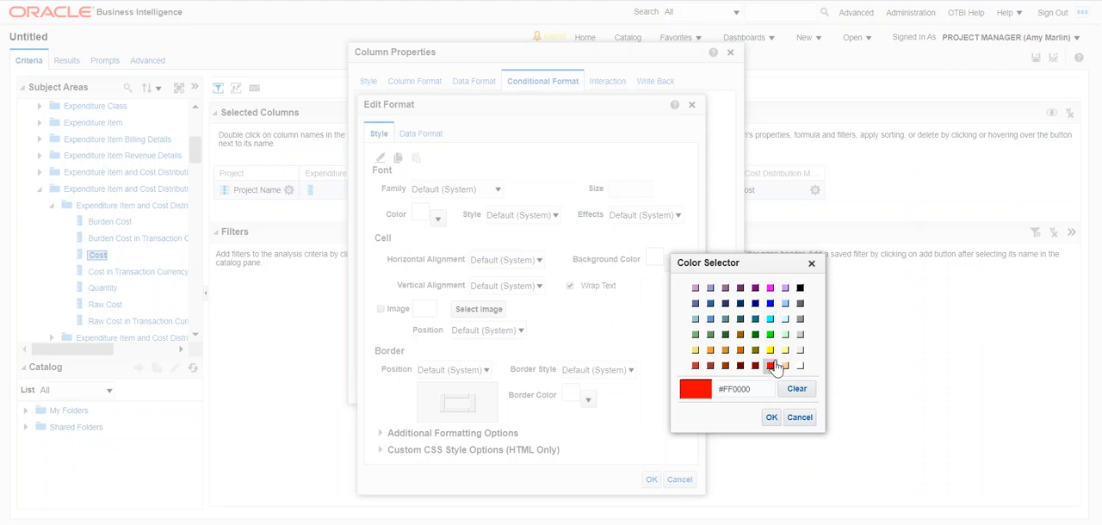
left_click(776, 418)
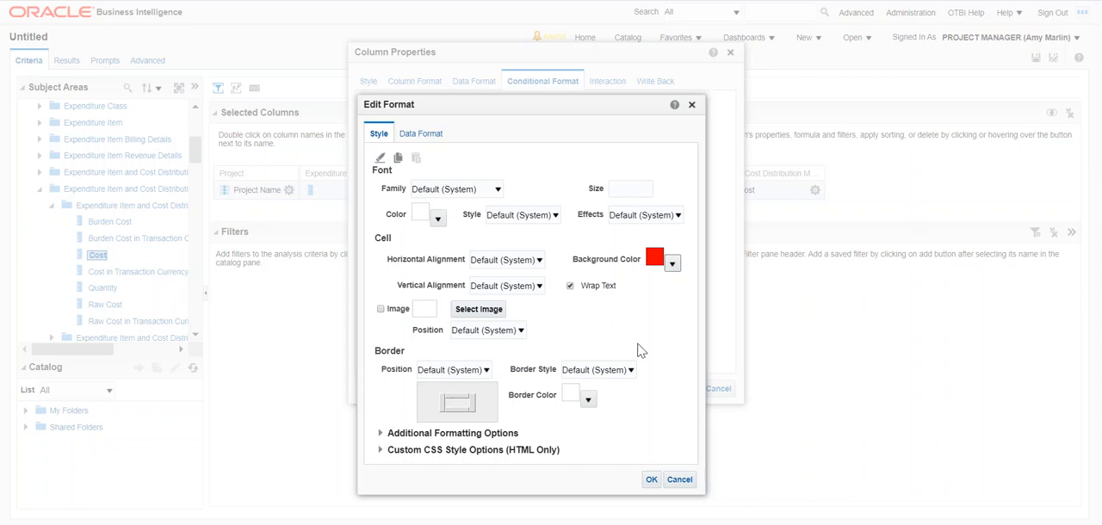
left_click(651, 480)
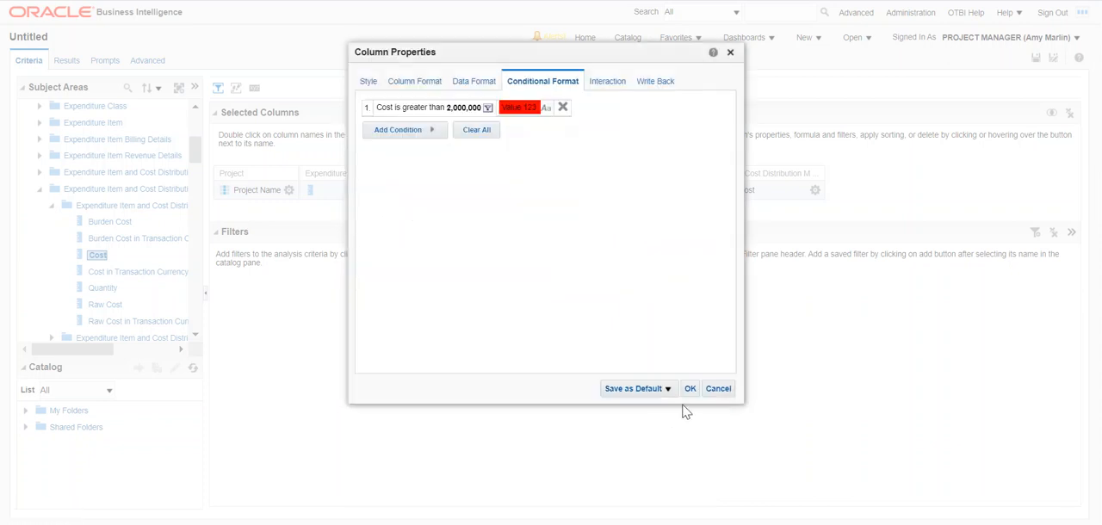
left_click(697, 390)
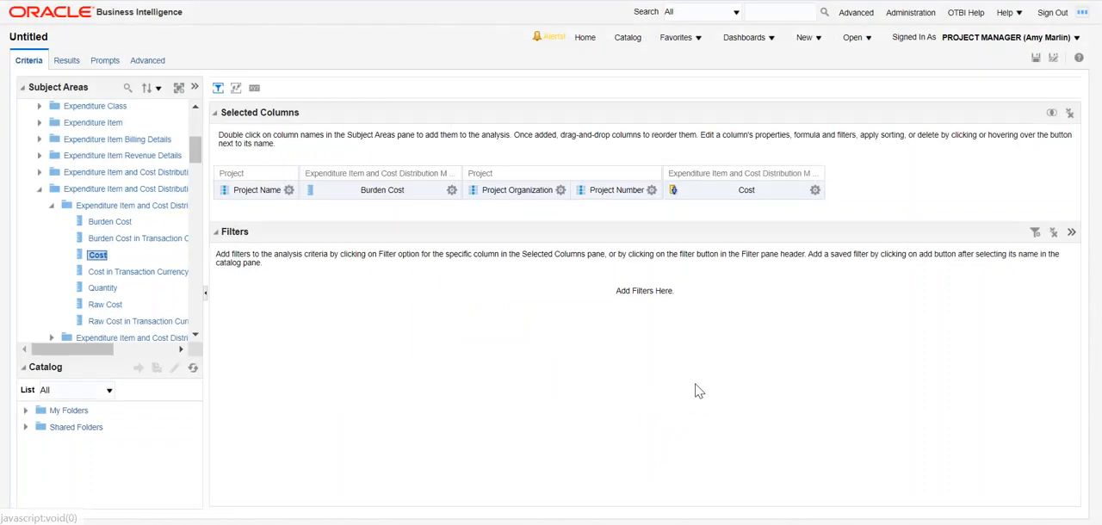
left_click(68, 62)
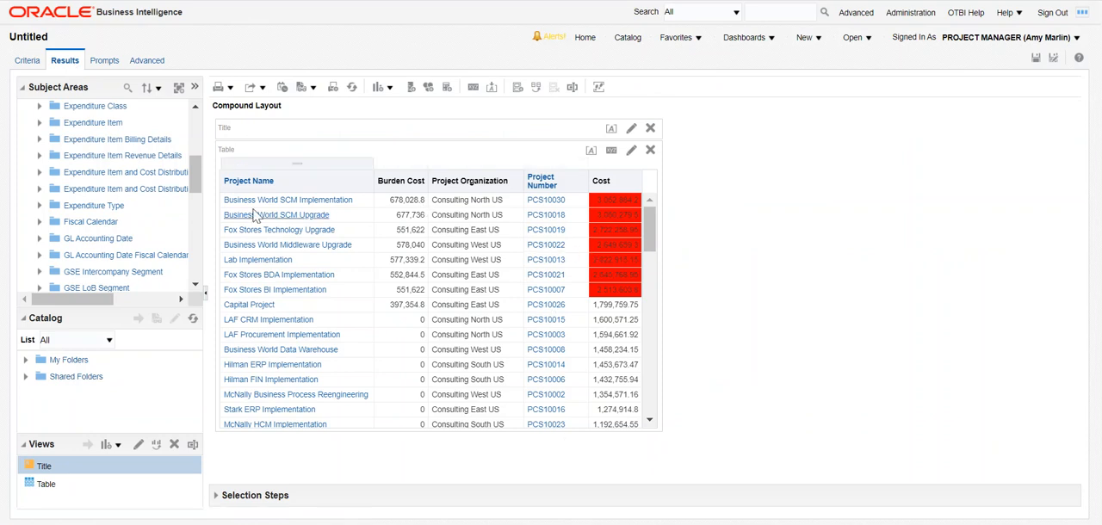
Filter the analysis to Project Name is ranked first 10 and preview the filtered results.
left_click(26, 64)
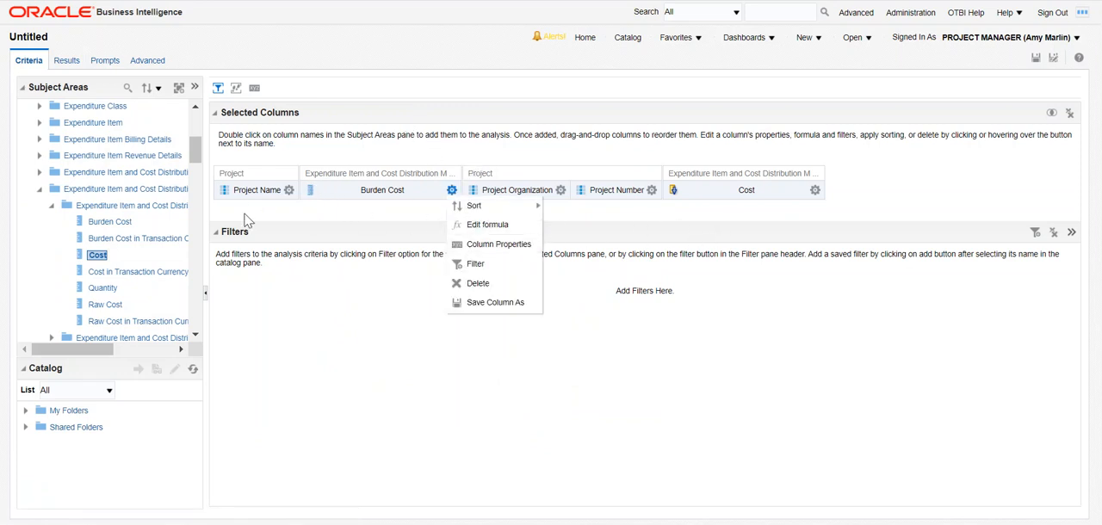
mouse_move(289, 198)
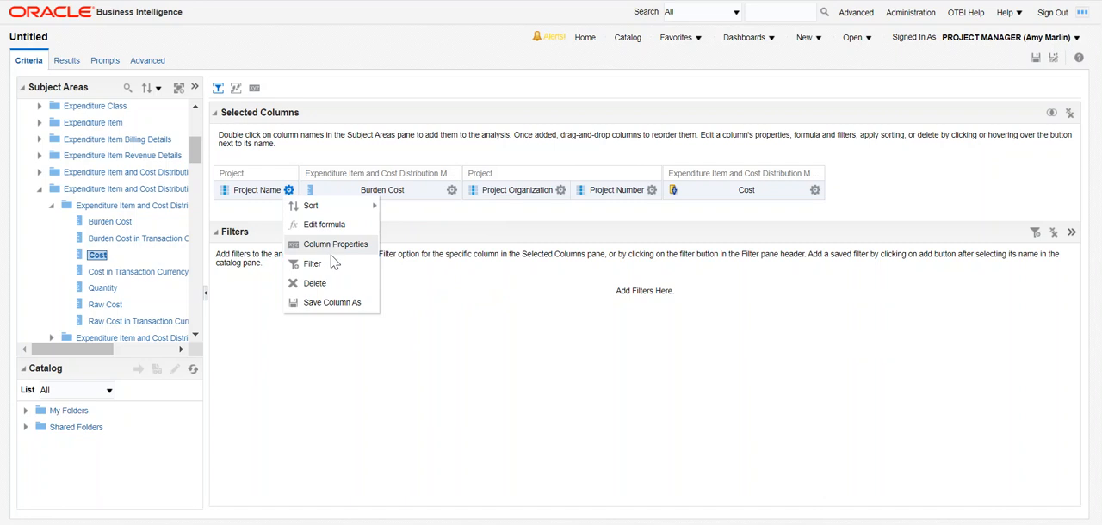
left_click(335, 260)
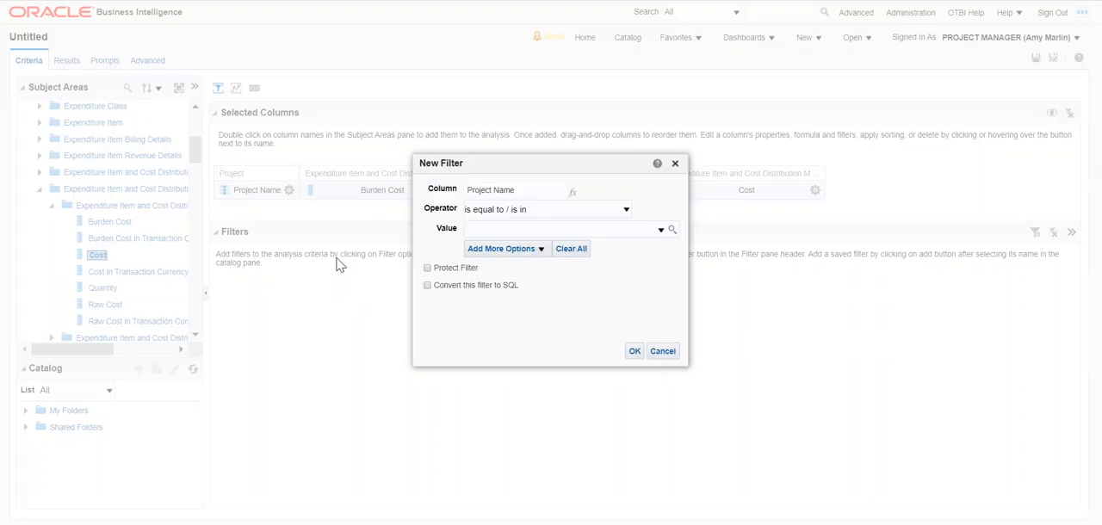
left_click(625, 210)
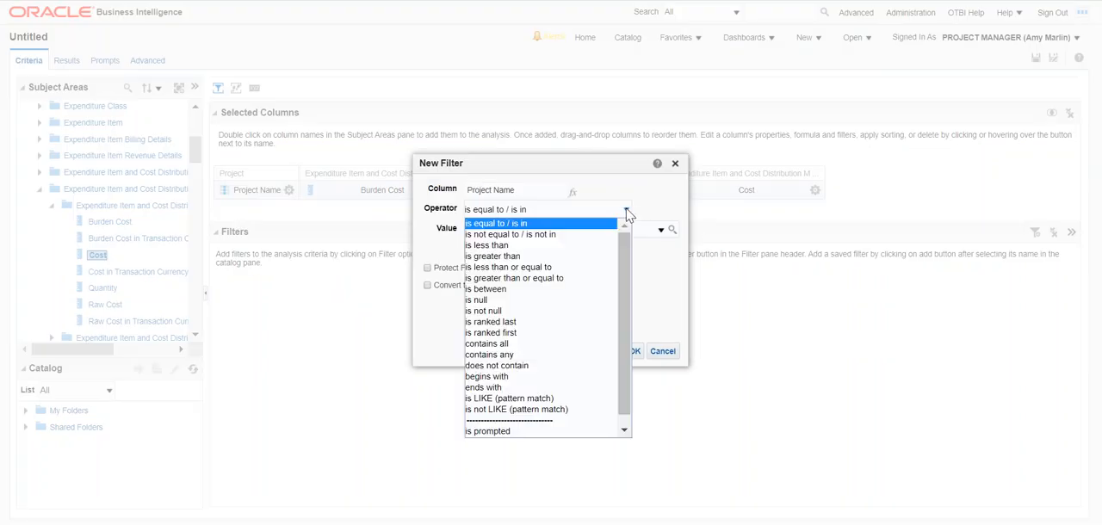
left_click(540, 333)
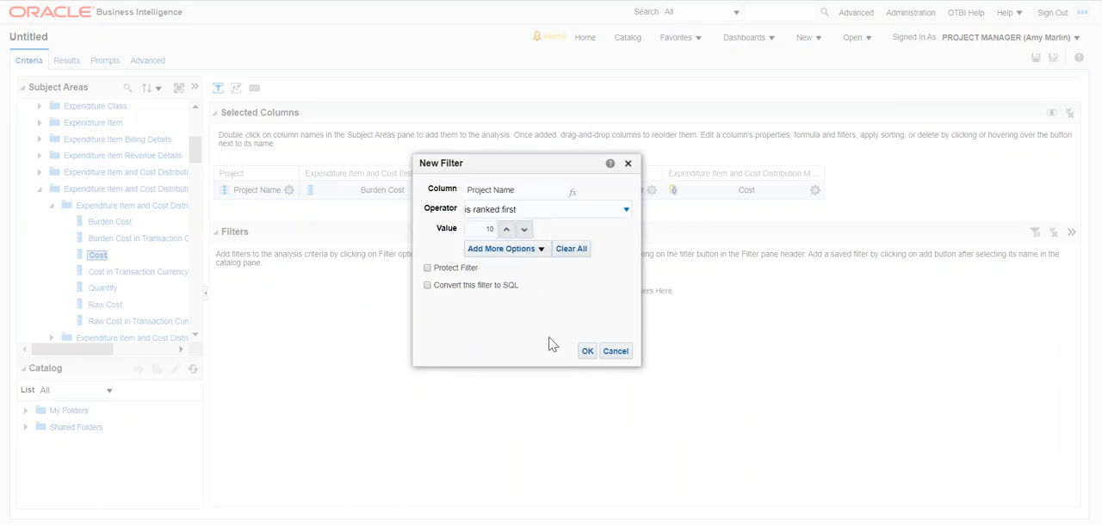
left_click(587, 351)
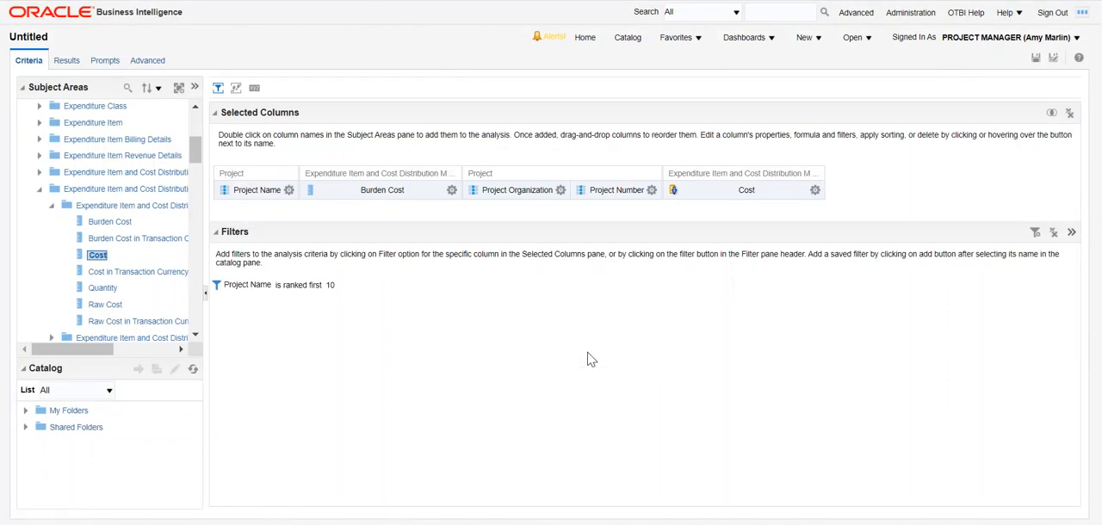
left_click(73, 66)
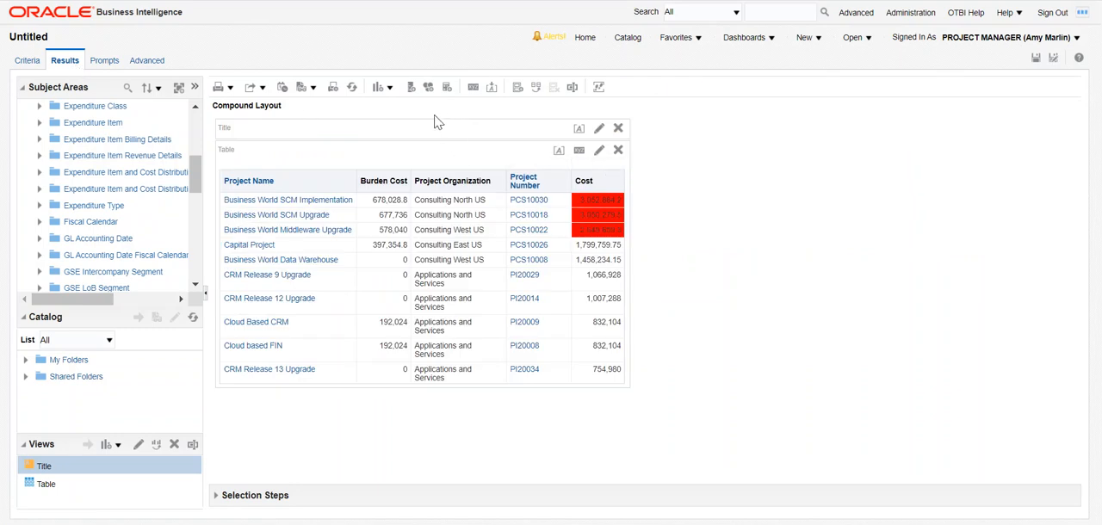
Add a vertical bar graph view below the table in the compound layout.
left_click(389, 89)
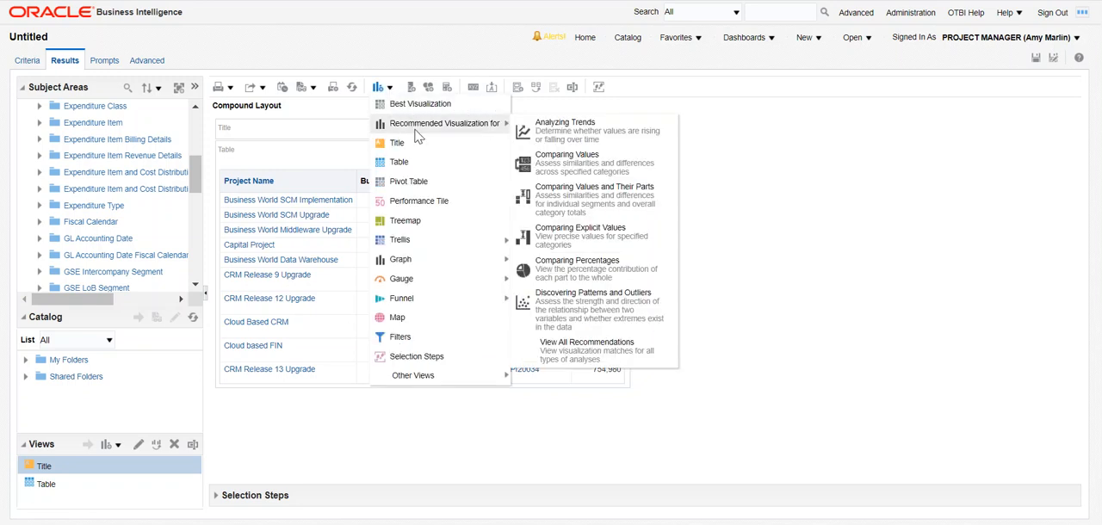
mouse_move(412, 132)
mouse_move(423, 245)
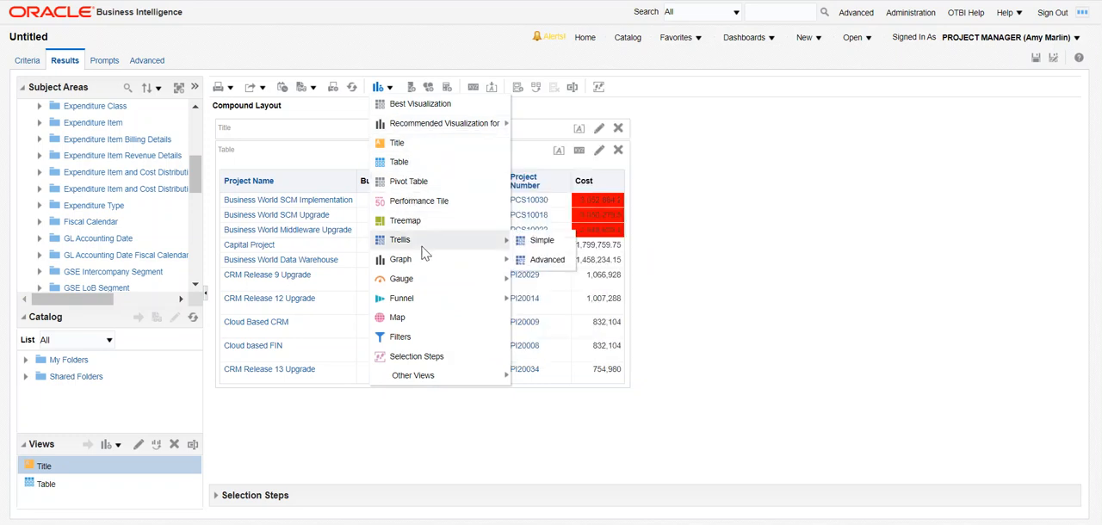
mouse_move(428, 261)
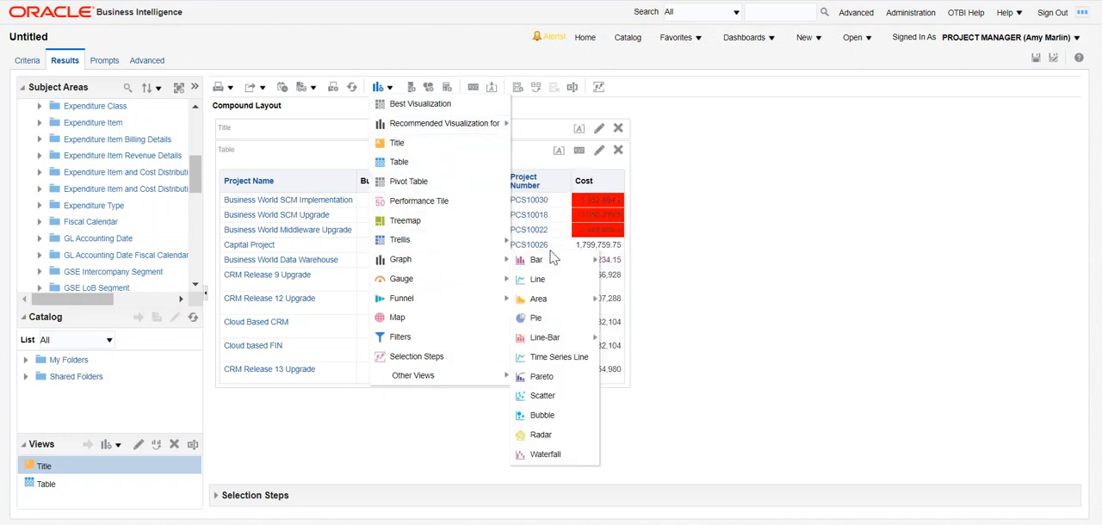
mouse_move(540, 261)
left_click(623, 262)
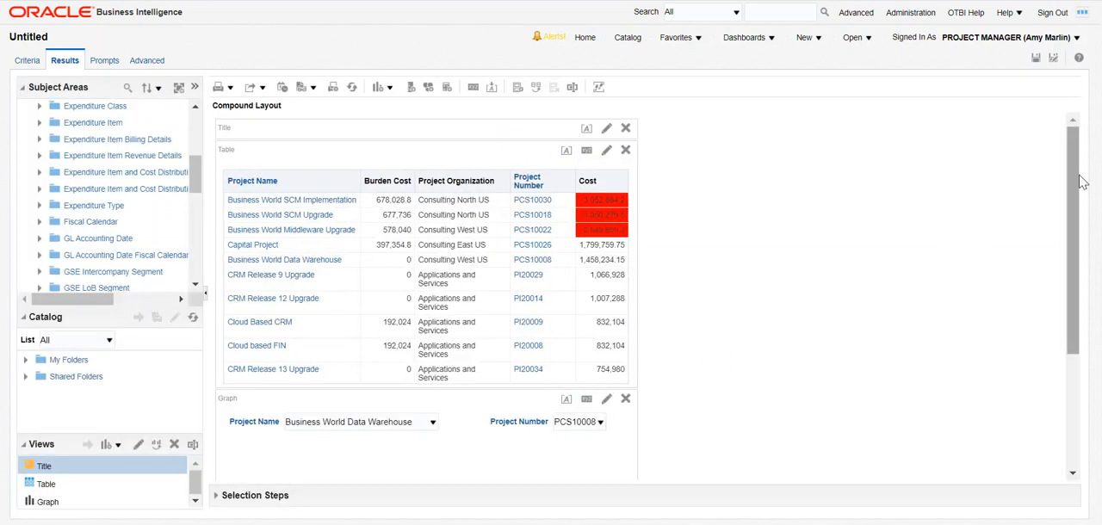
left_click_drag(1080, 178, 1098, 250)
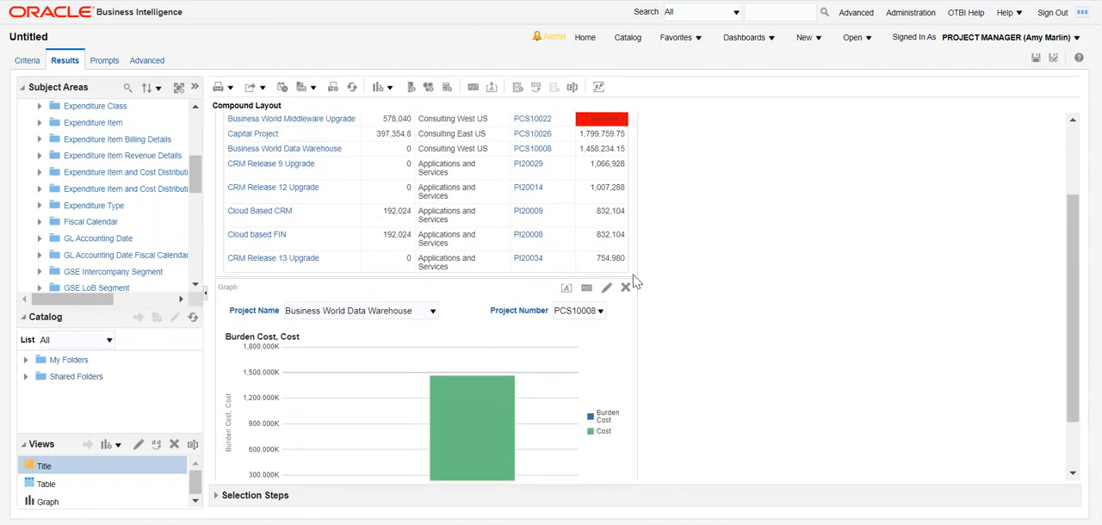
Edit the bar graph's layout, moving Project Number and Project Name from the graph prompts to the excluded columns.
left_click(608, 289)
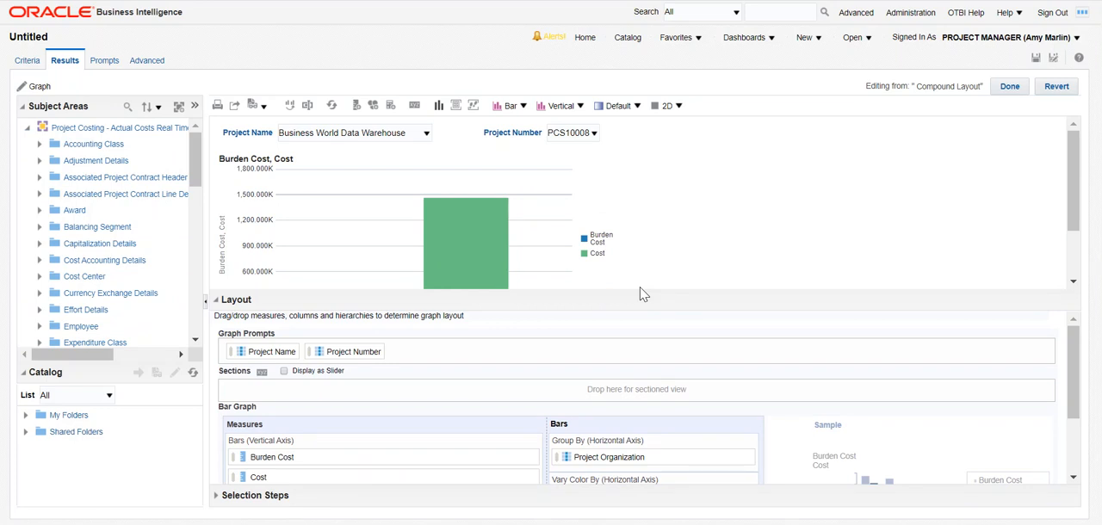
left_click_drag(644, 289, 649, 190)
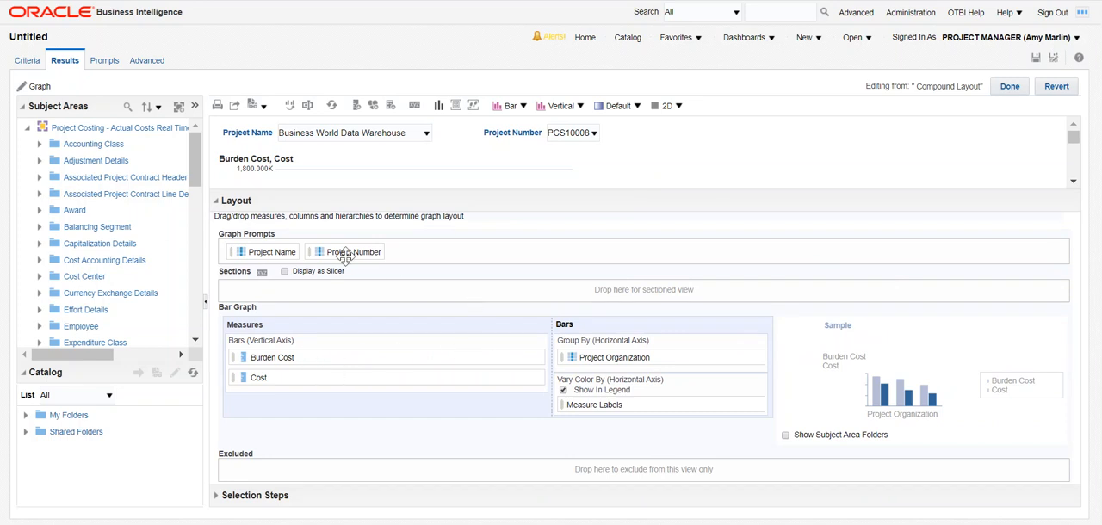
left_click_drag(327, 247, 342, 463)
left_click_drag(257, 256, 365, 471)
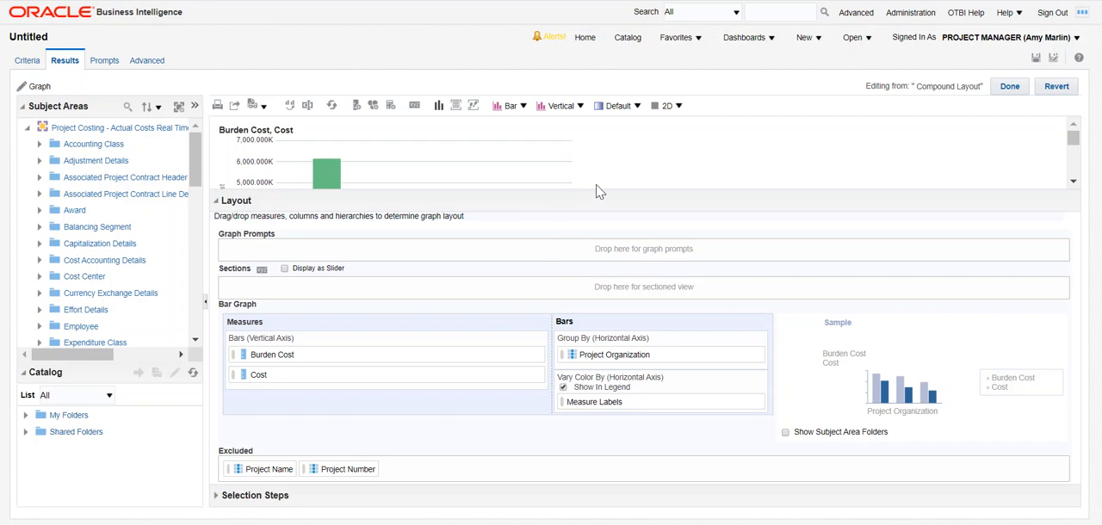
left_click_drag(603, 188, 655, 325)
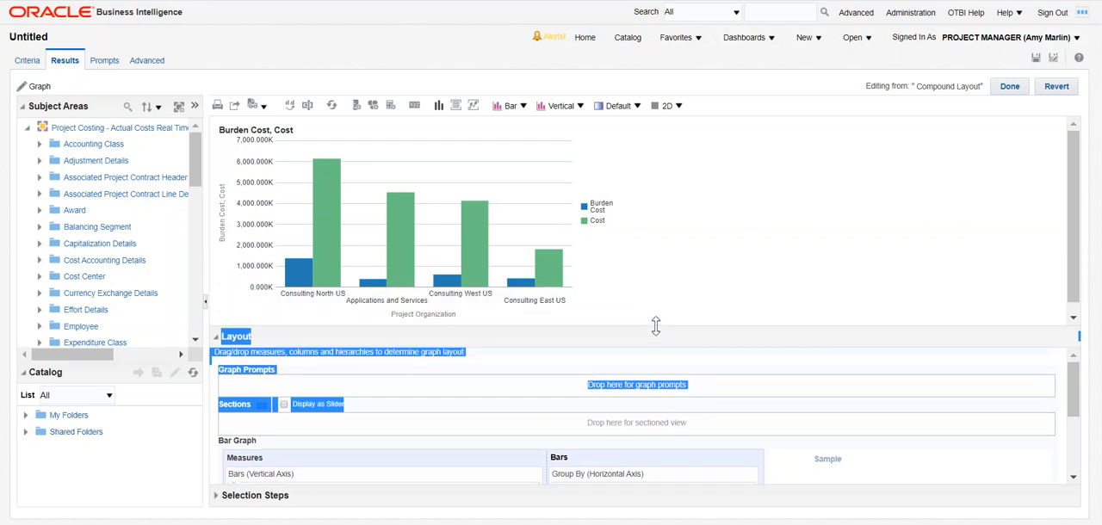
left_click(686, 290)
Try Project Name as a graph prompt, open its value list, and move the column back to Excluded.
left_click_drag(679, 326, 680, 177)
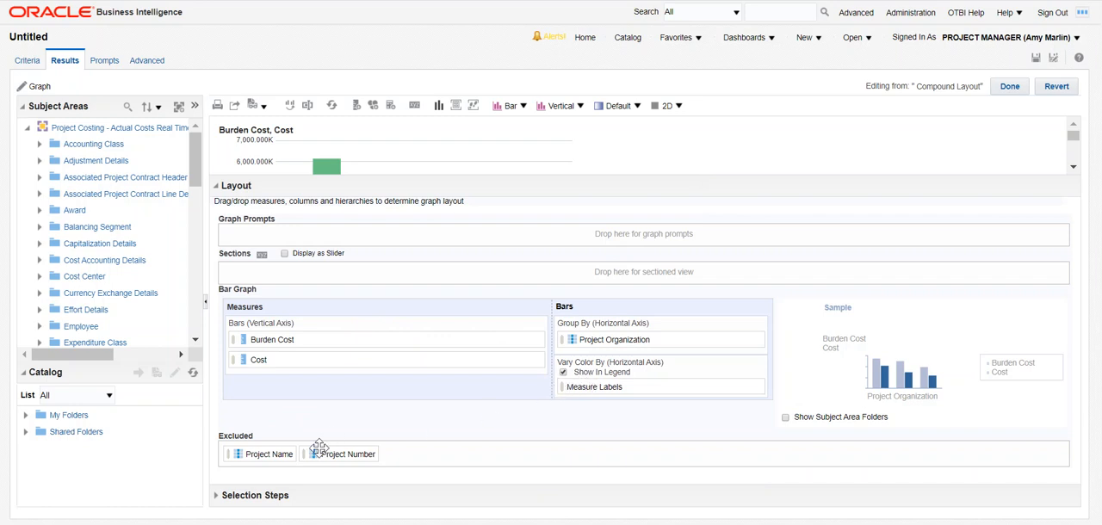
left_click_drag(261, 458, 267, 236)
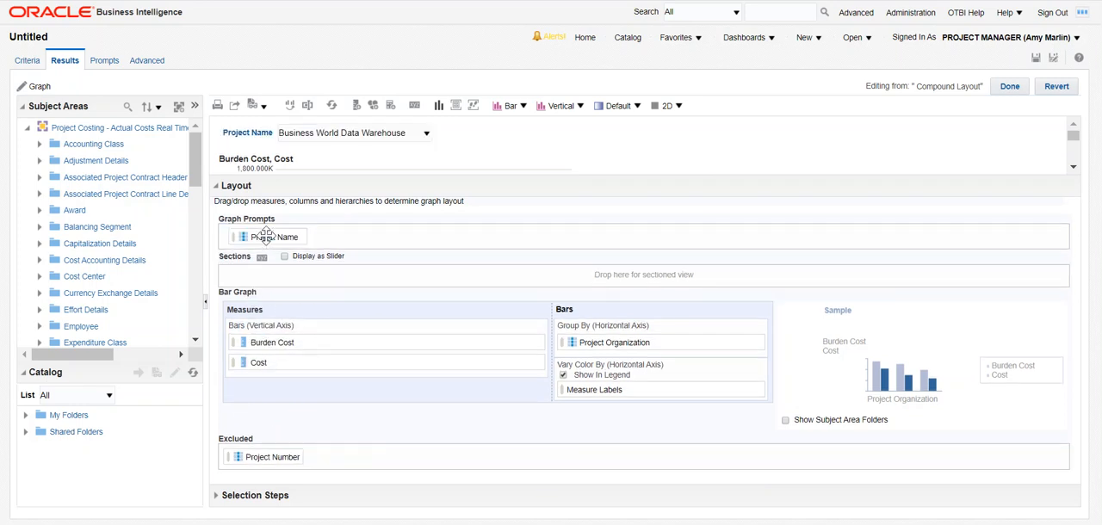
left_click(426, 136)
left_click(427, 136)
left_click_drag(268, 237, 376, 457)
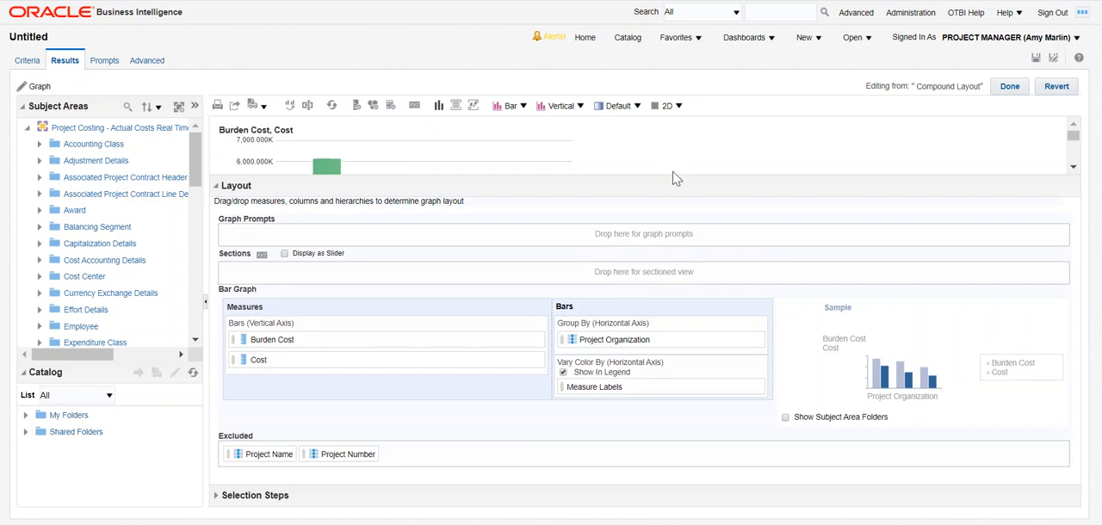
Enlarge the graph preview area and switch the Burden Cost, Cost bar graph to 3D.
left_click_drag(672, 175, 680, 239)
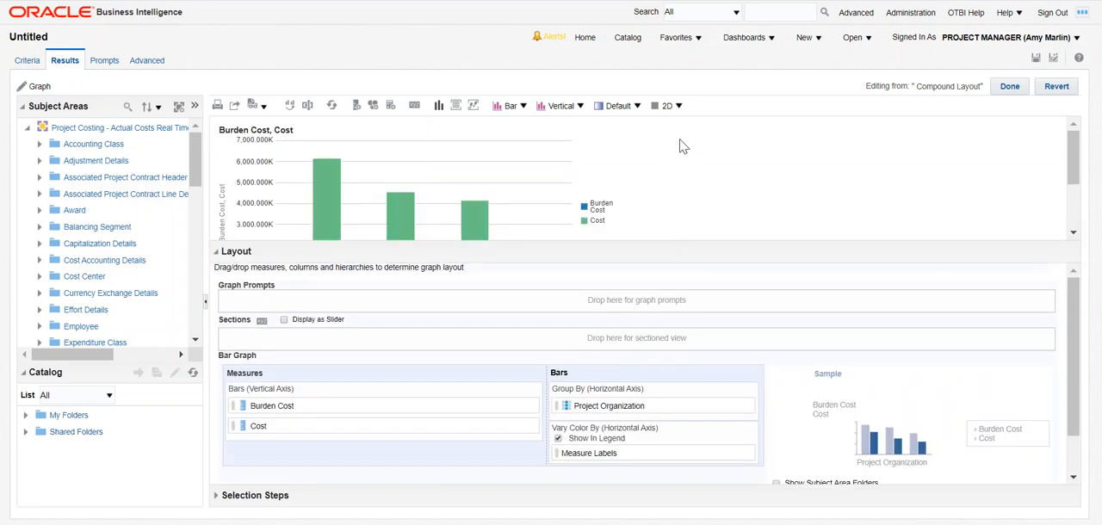
left_click(676, 106)
left_click(672, 136)
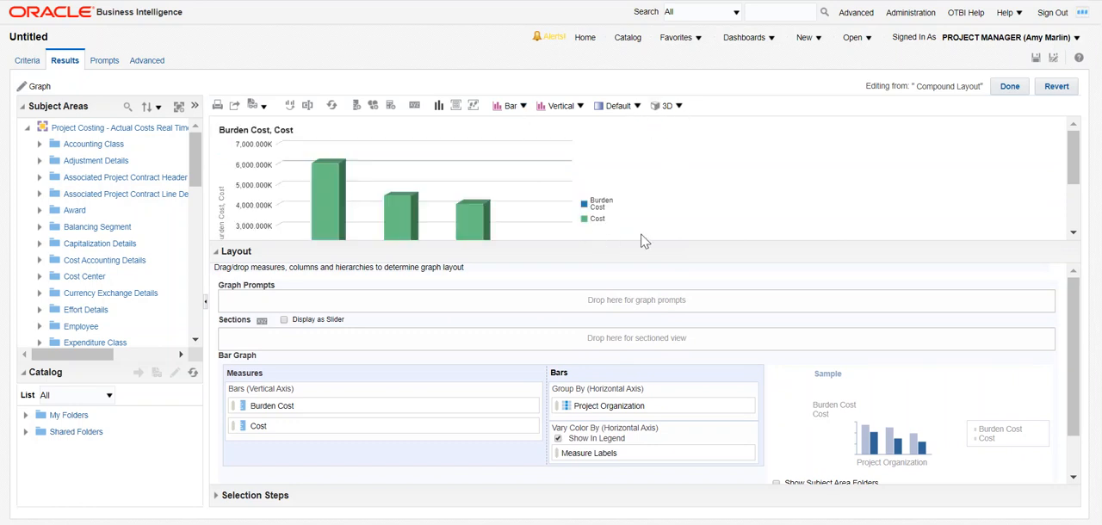
left_click_drag(643, 241, 644, 281)
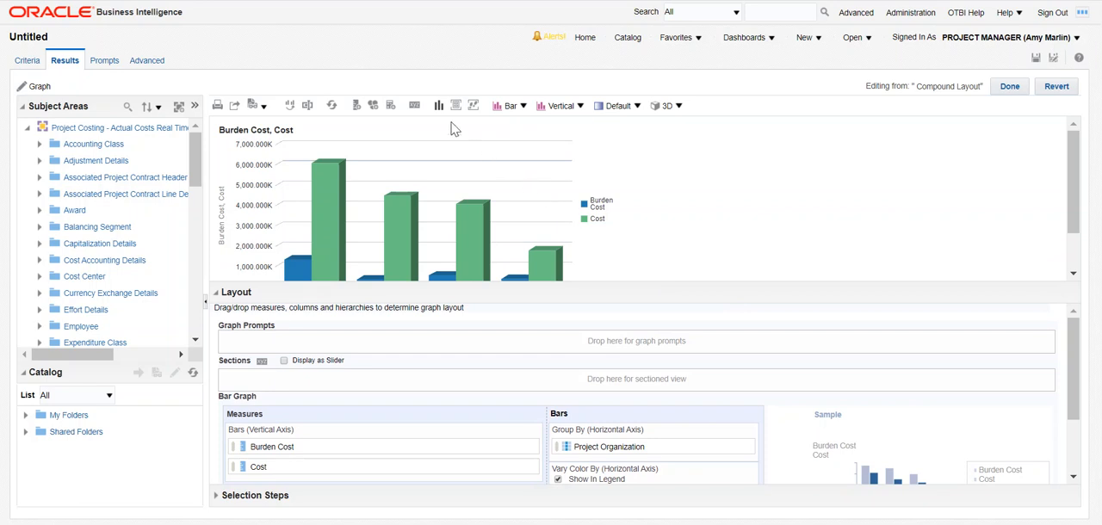
In the graph properties, stop using the measure name as the graph title and set the title to Cost.
left_click(414, 105)
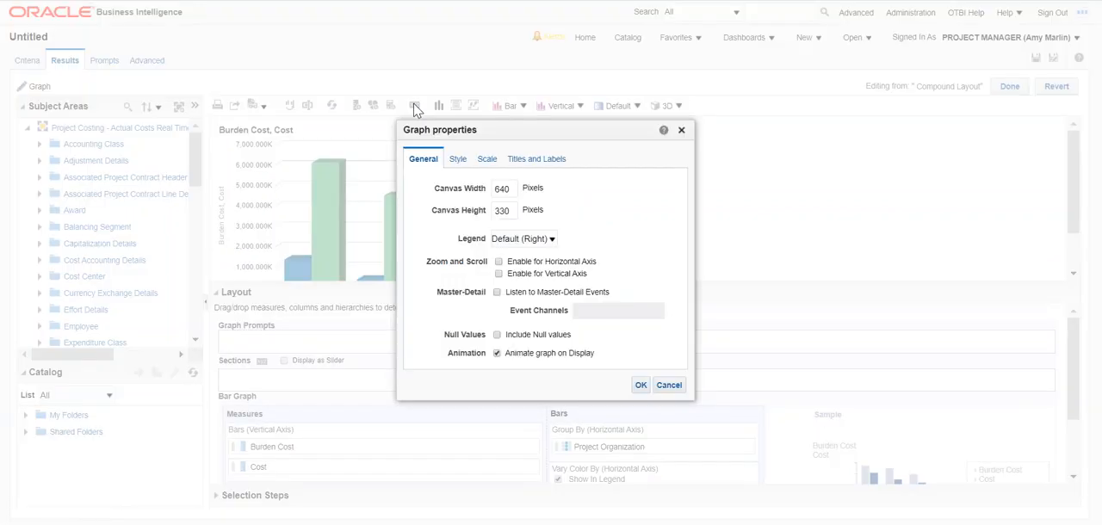
left_click(448, 163)
left_click(479, 163)
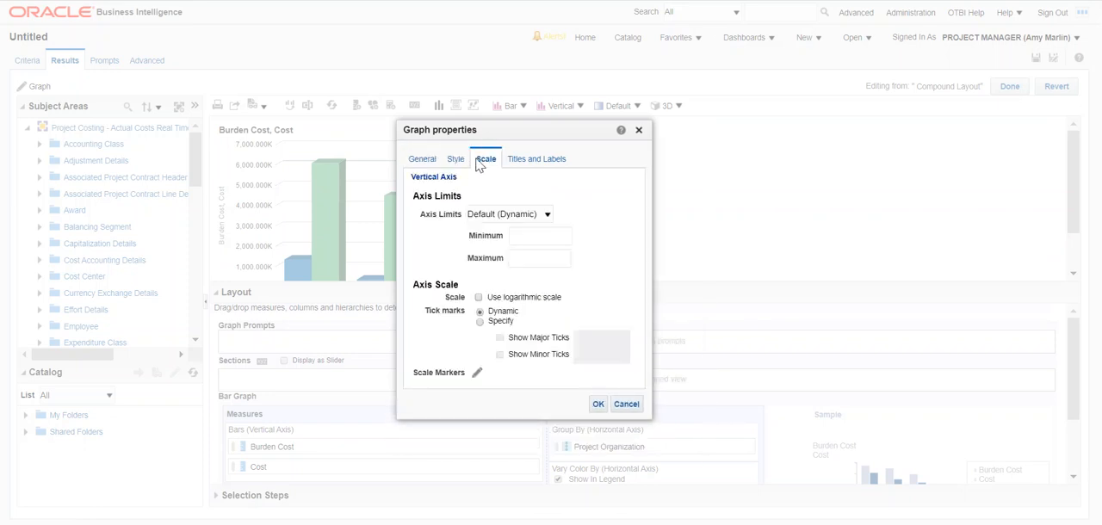
left_click(518, 165)
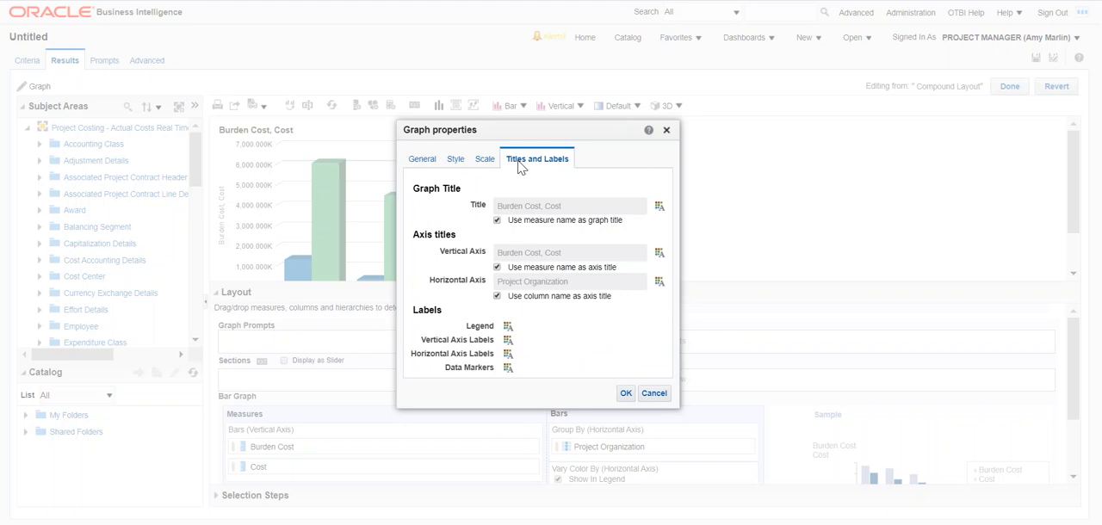
left_click(498, 221)
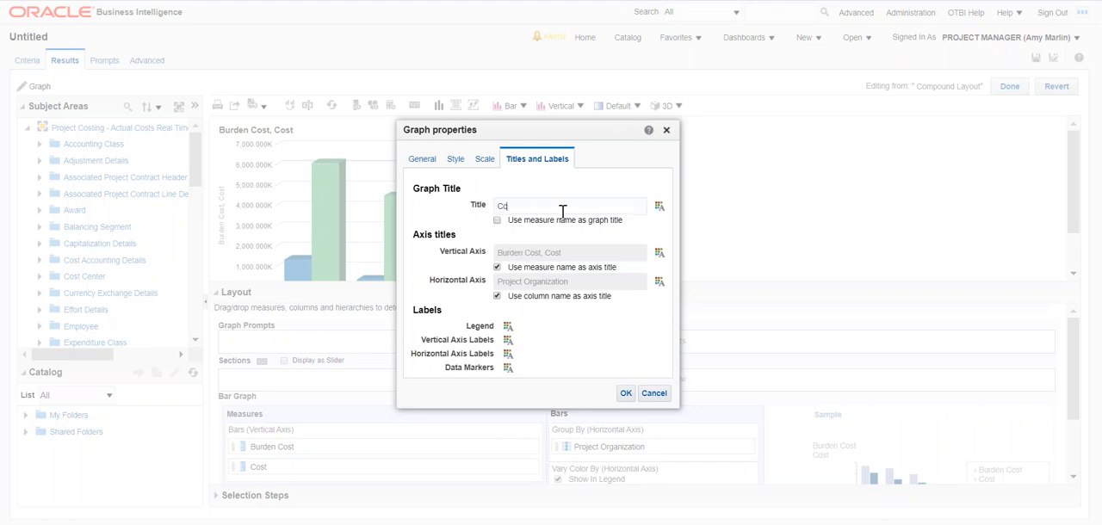
left_click(626, 394)
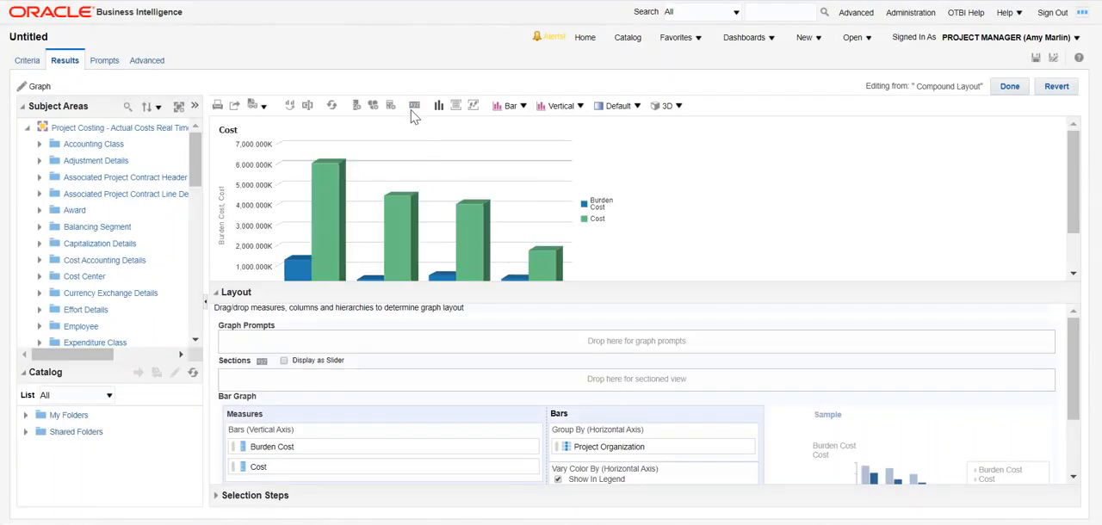
Reopen the graph properties to review the title and label settings, leaving them as they are.
left_click(414, 106)
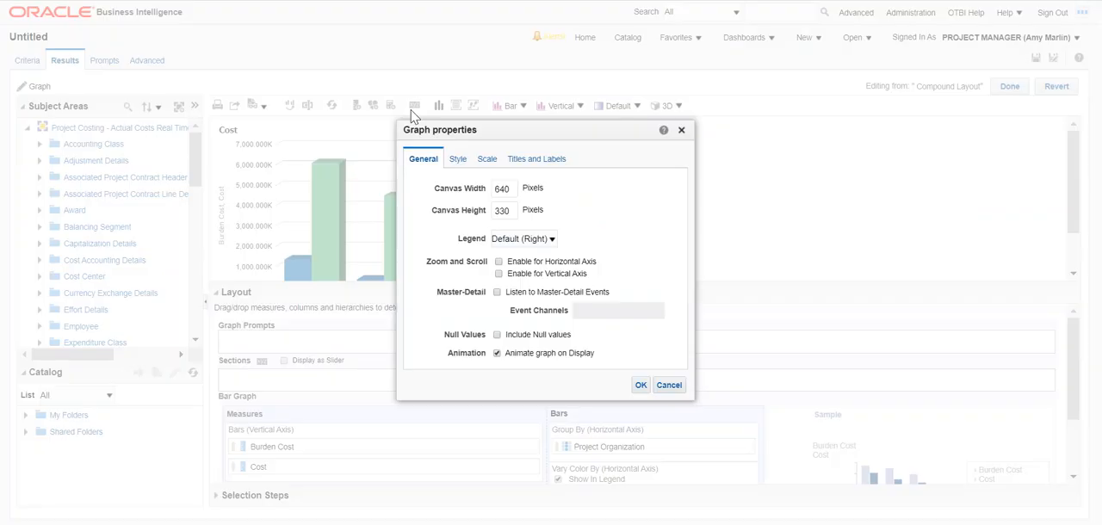
left_click(528, 163)
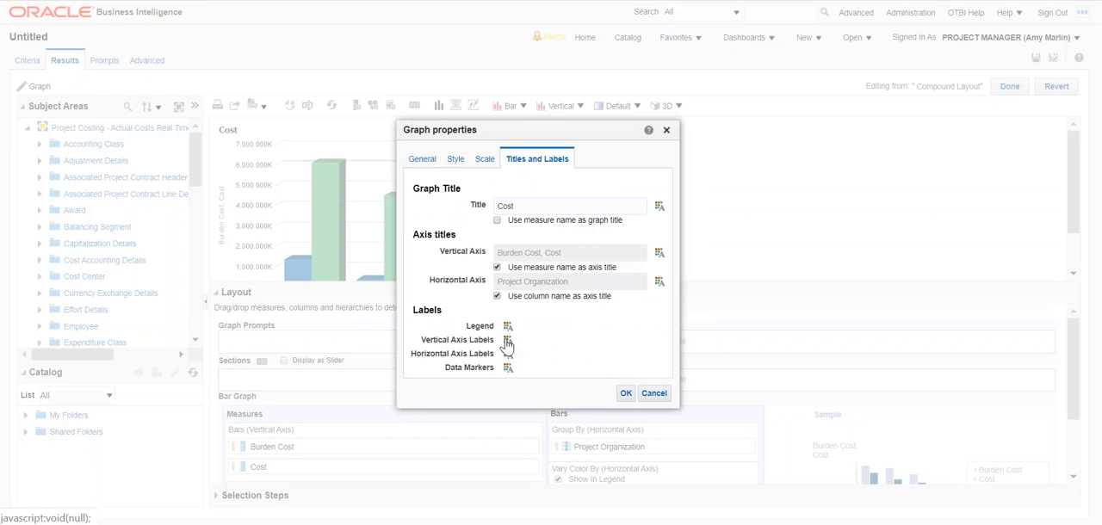
left_click(625, 392)
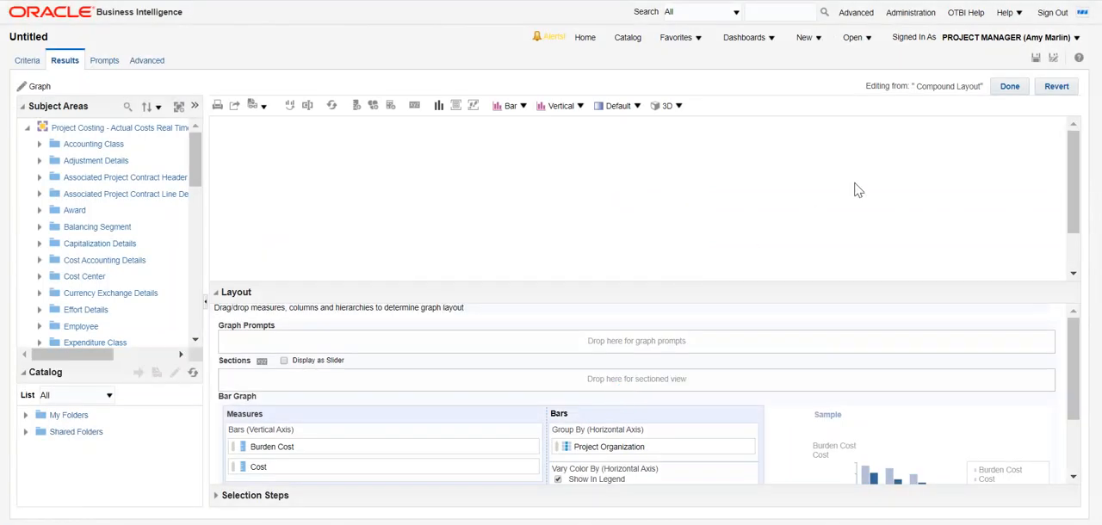
Finish editing the Cost graph and place it to the right of the table in the compound layout.
left_click(1007, 87)
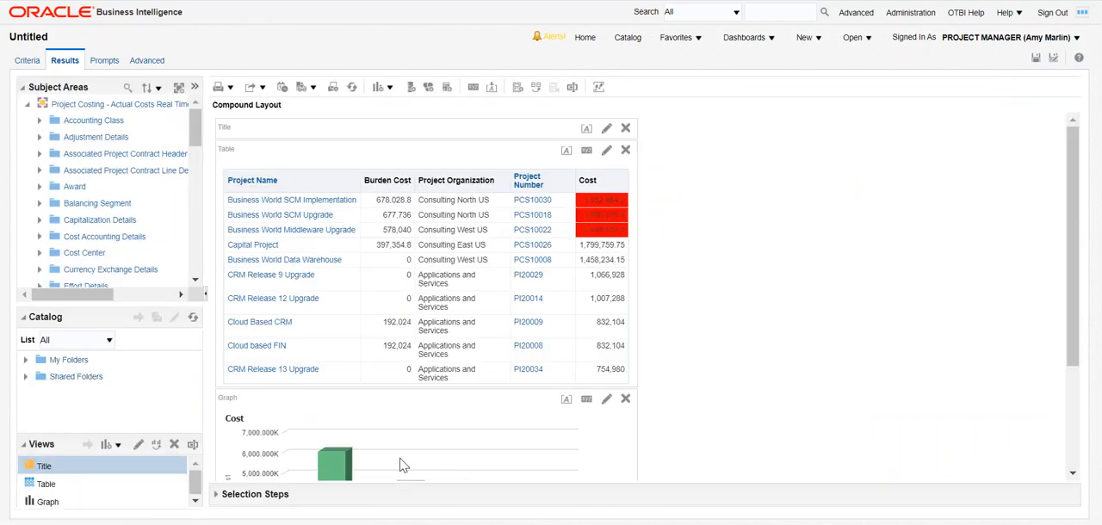
left_click_drag(405, 394, 633, 172)
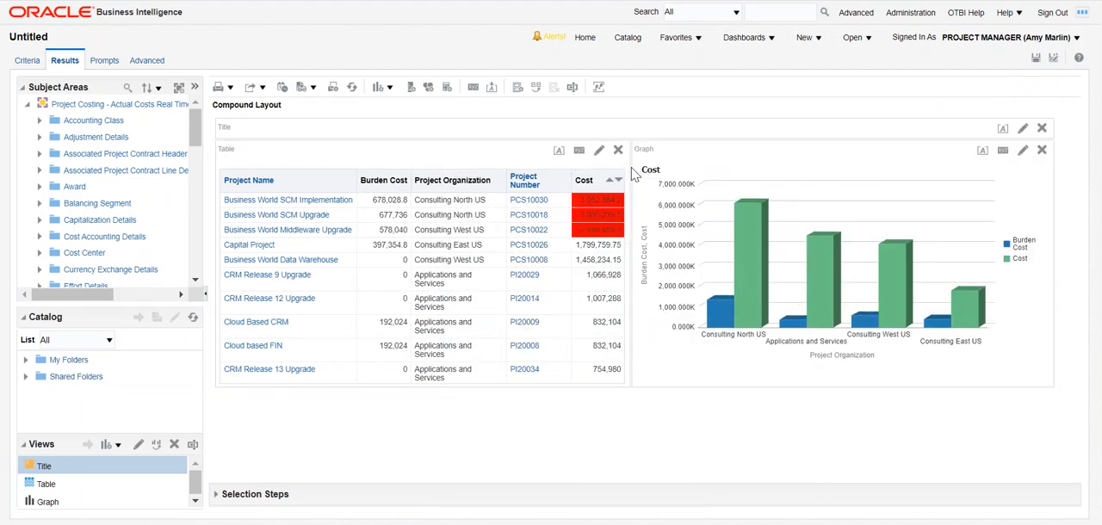
Add a stacked horizontal bar graph as another view in the compound layout.
left_click(379, 87)
mouse_move(398, 127)
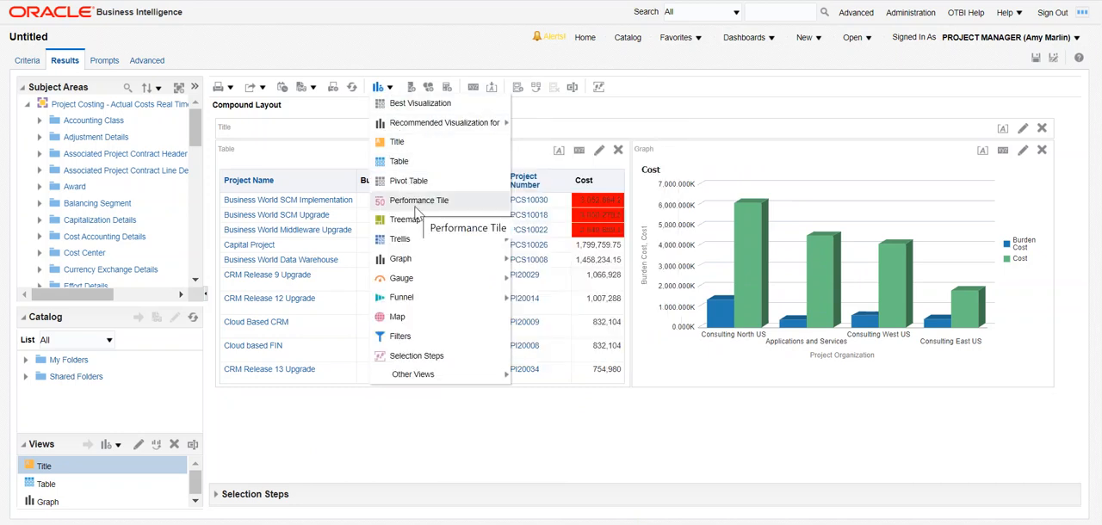
mouse_move(419, 246)
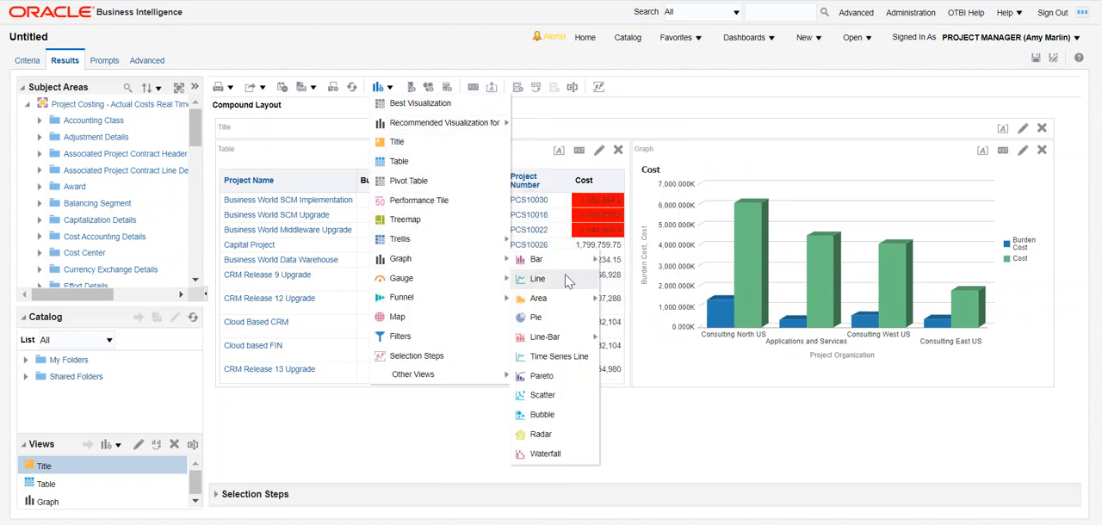
mouse_move(563, 261)
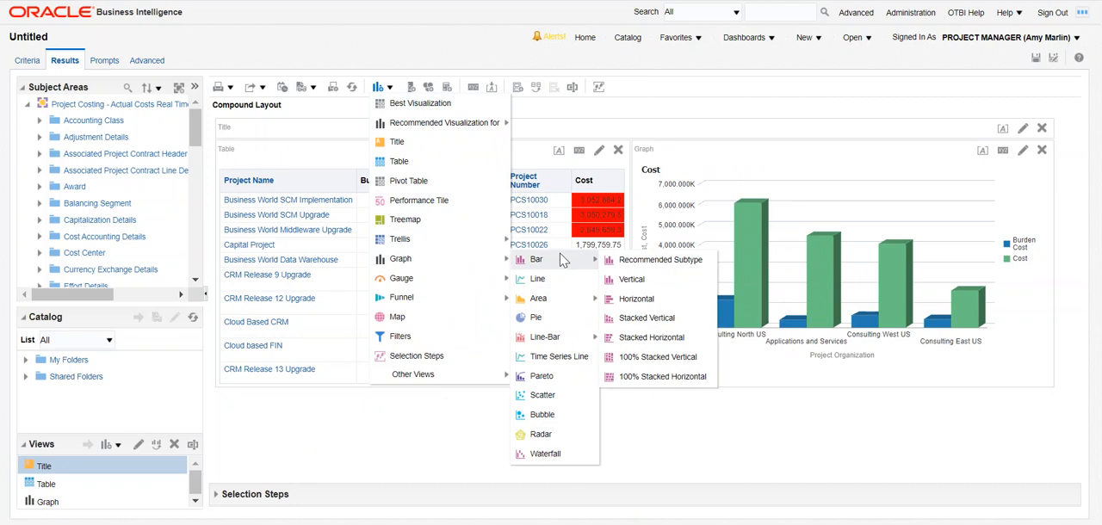
left_click(647, 343)
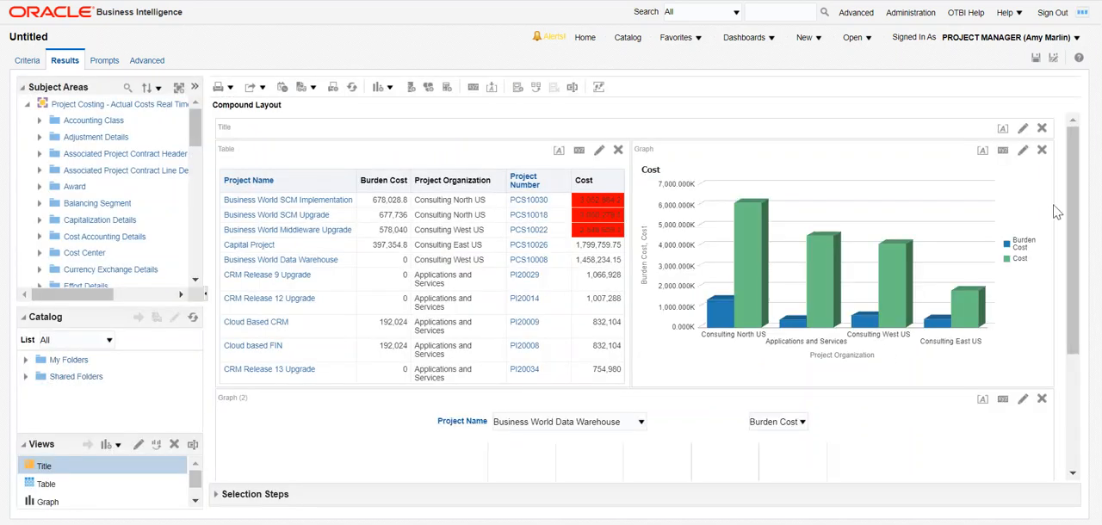
Edit the stacked horizontal graph's layout, moving Project Name from the graph prompts to Excluded, and try to exclude Measure Labels too.
scroll(1067, 195, "down", 5)
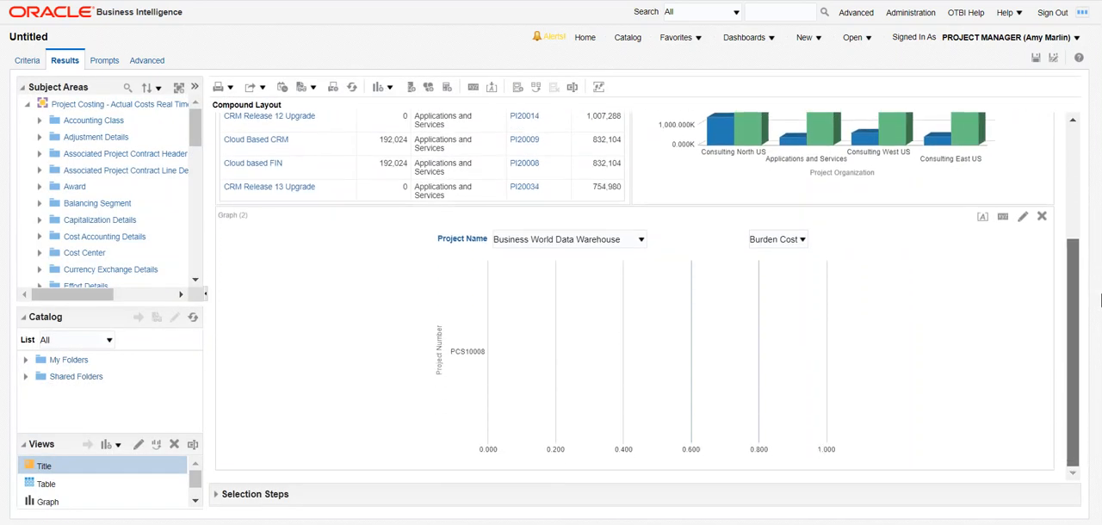
left_click(1022, 217)
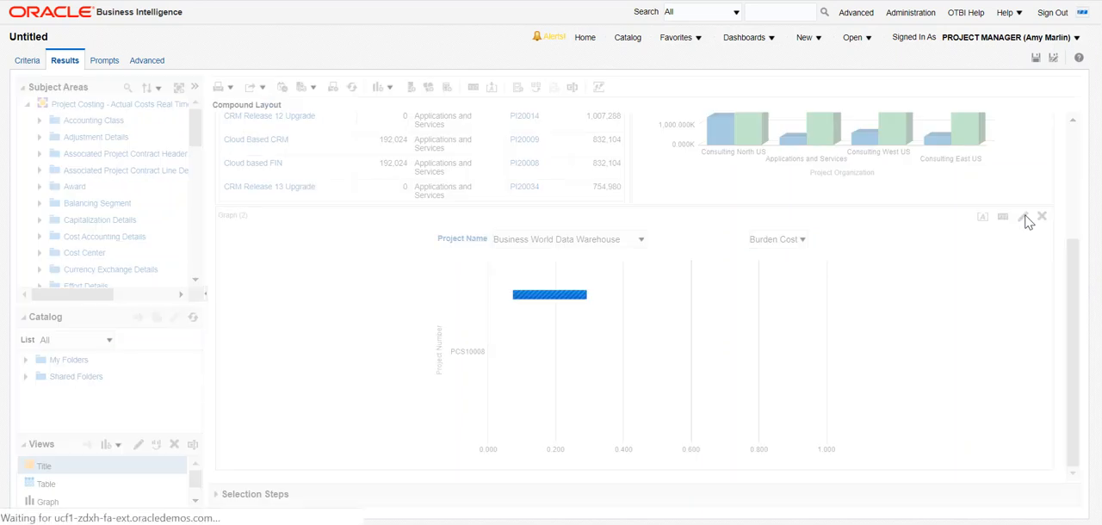
left_click_drag(734, 282, 763, 151)
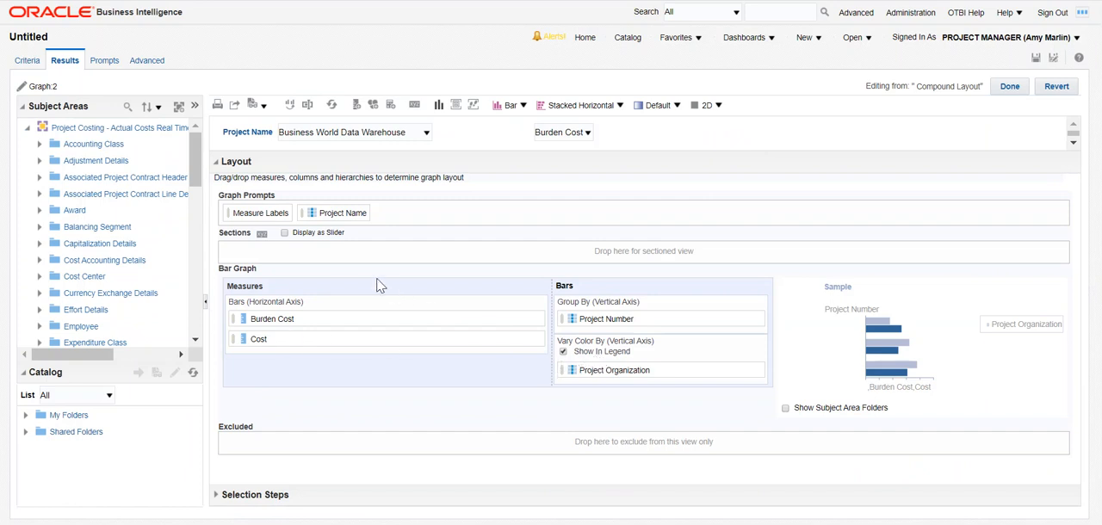
left_click_drag(264, 213, 328, 440)
left_click_drag(337, 211, 341, 447)
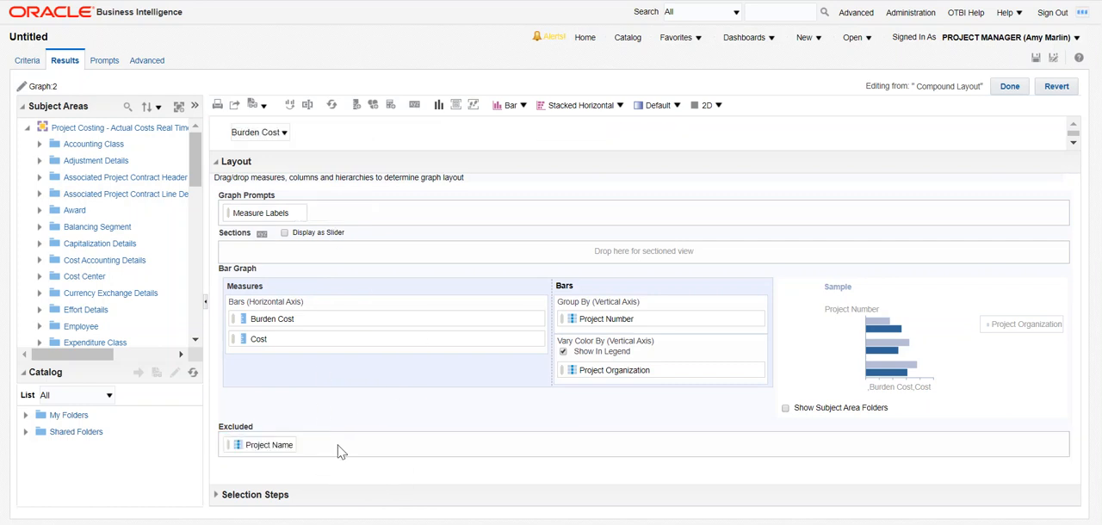
left_click_drag(250, 210, 325, 452)
Enlarge the preview, switch the stacked horizontal graph to 3D and finish editing it.
left_click_drag(559, 173, 574, 318)
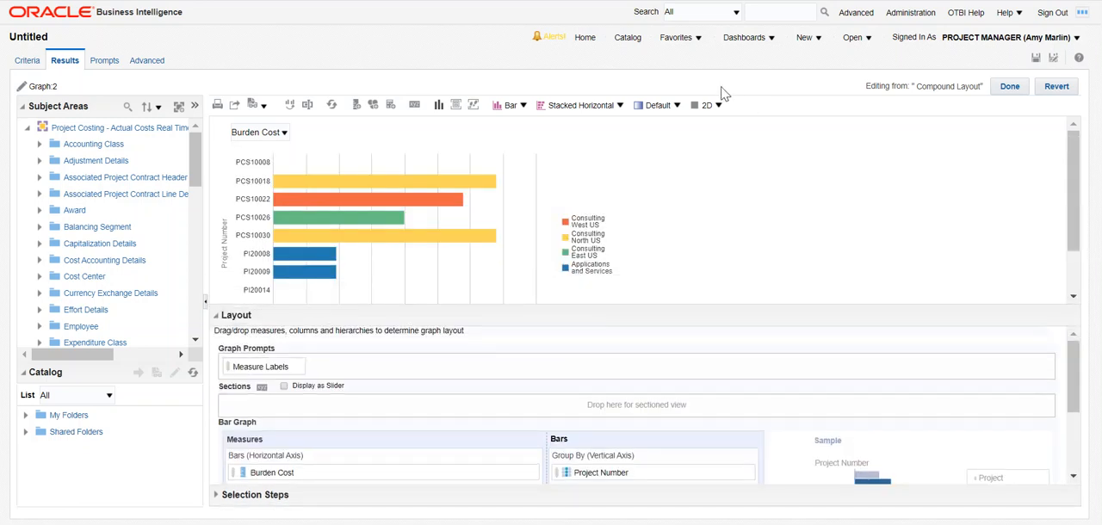
left_click(704, 105)
left_click(719, 136)
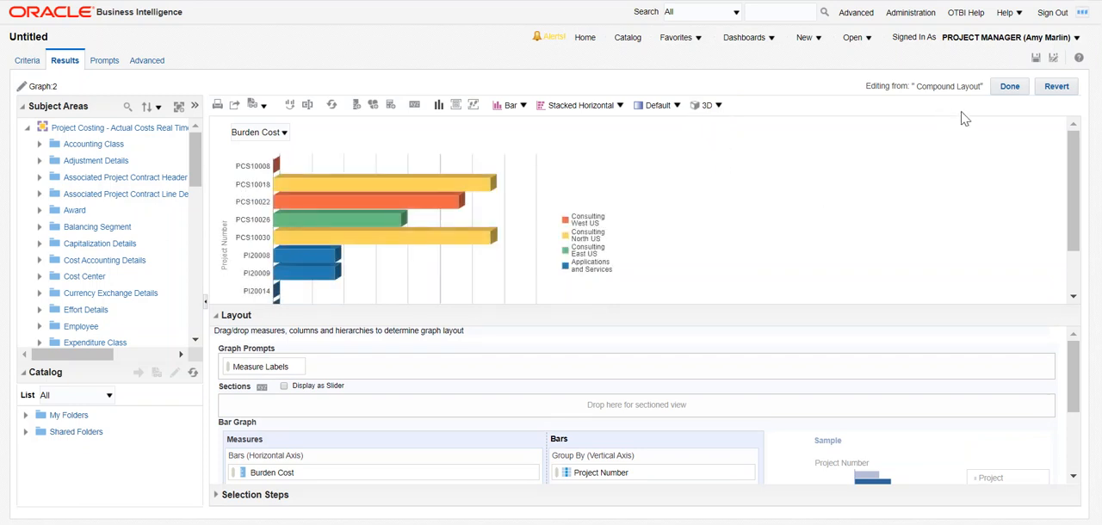
left_click(1007, 86)
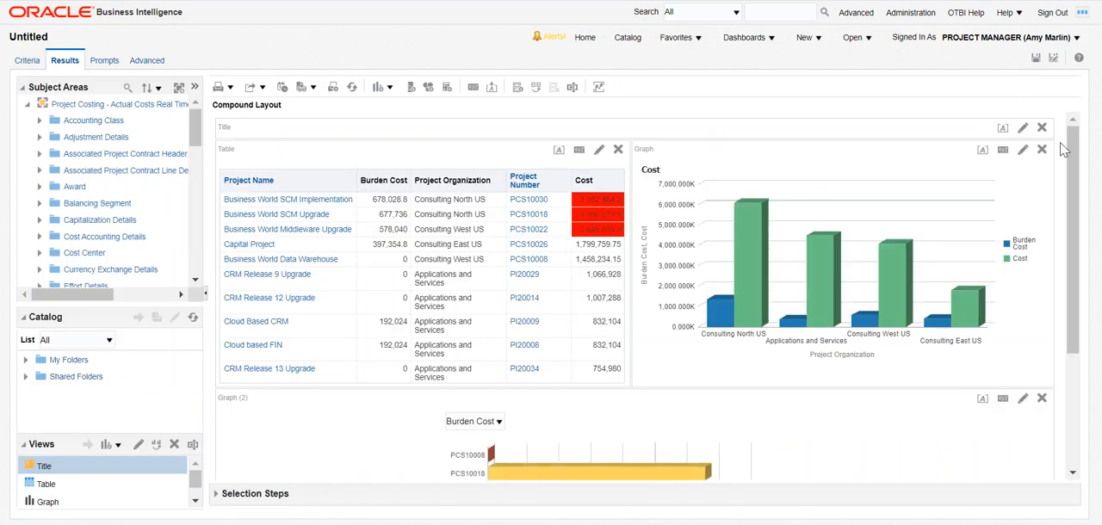
Add a Burden Cost performance tile to the compound layout and give it the gray background style with white text.
left_click_drag(1074, 149, 964, 13)
left_click(388, 87)
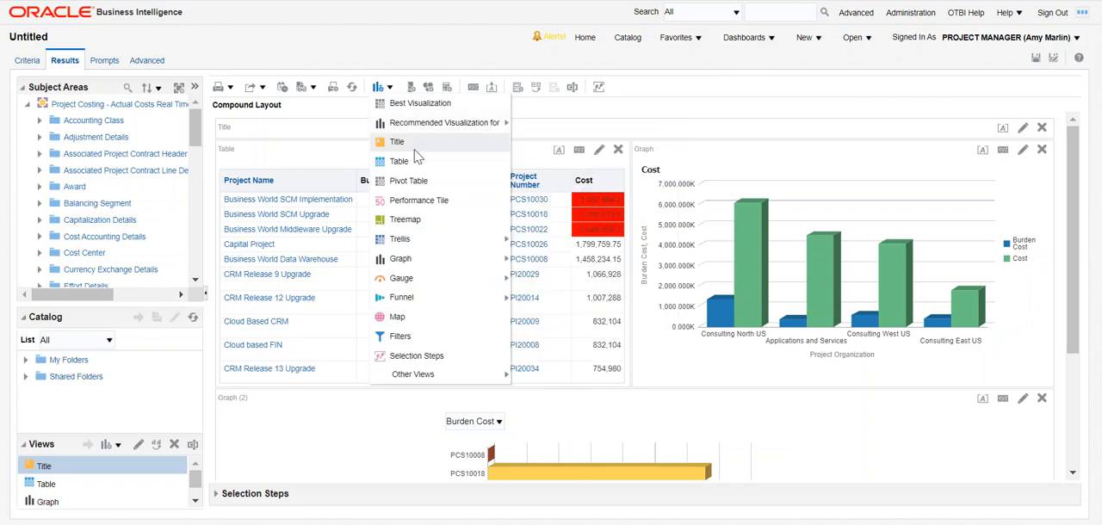
left_click(416, 205)
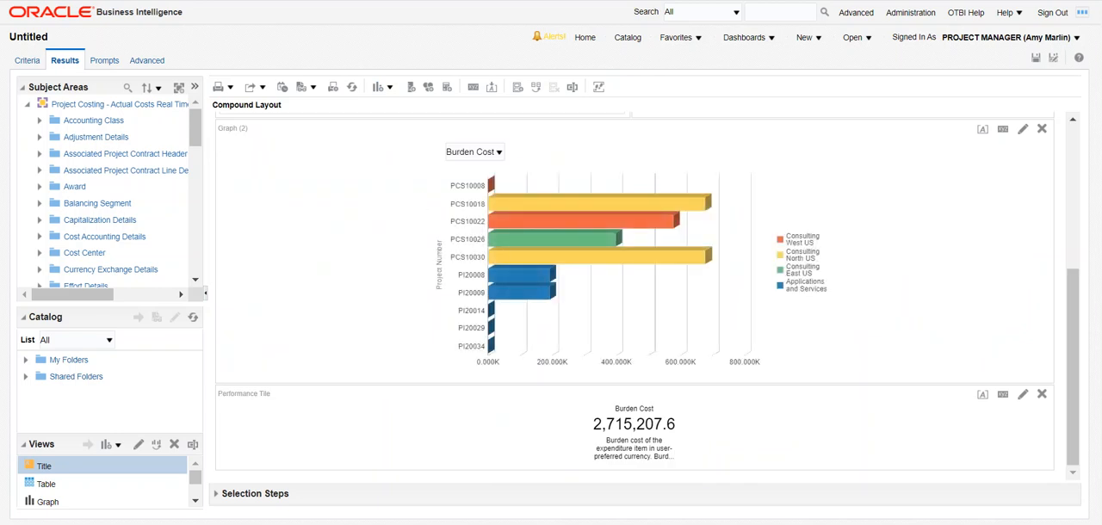
left_click(1023, 395)
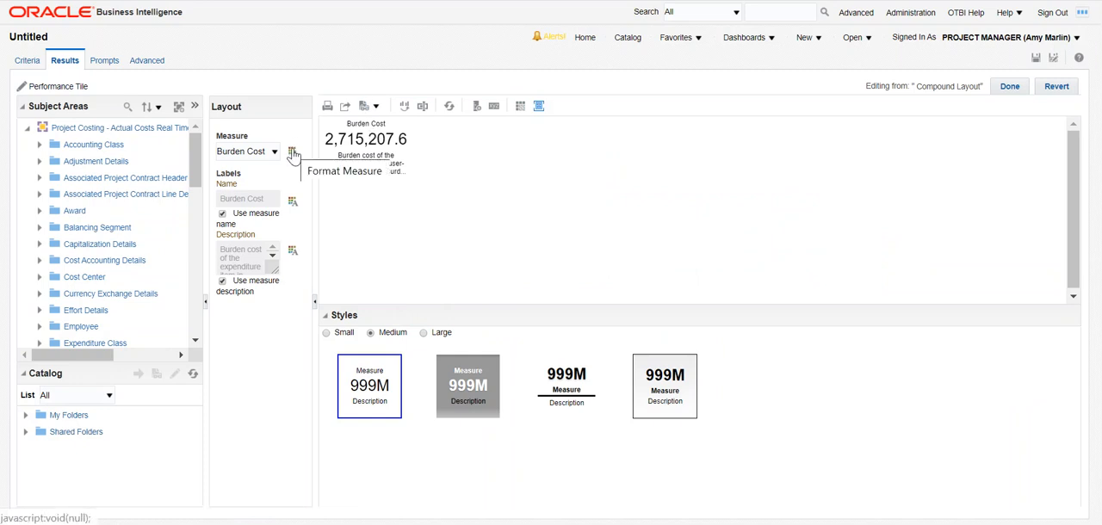
left_click(482, 391)
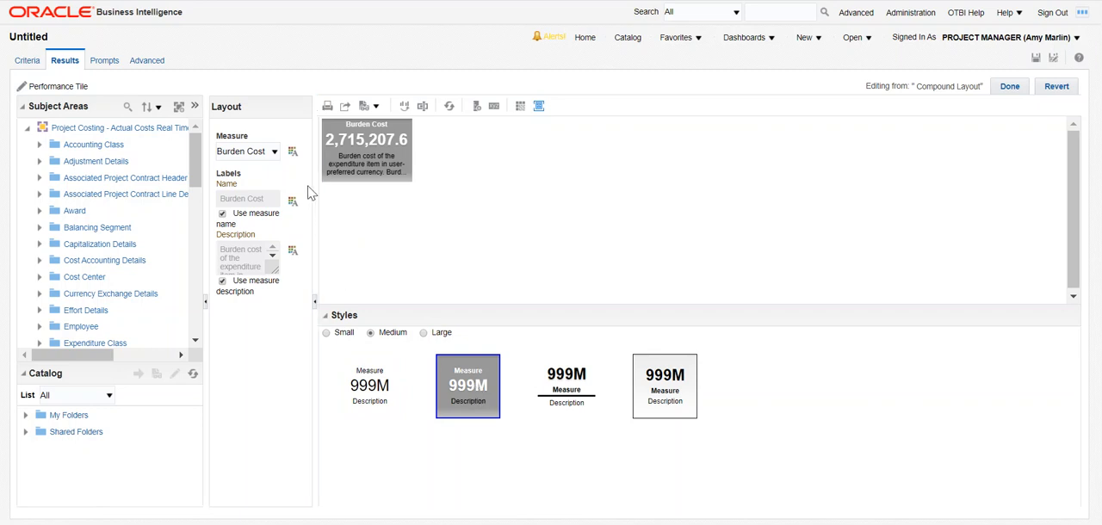
Format the performance tile's measure with font color #9999CC.
left_click(293, 153)
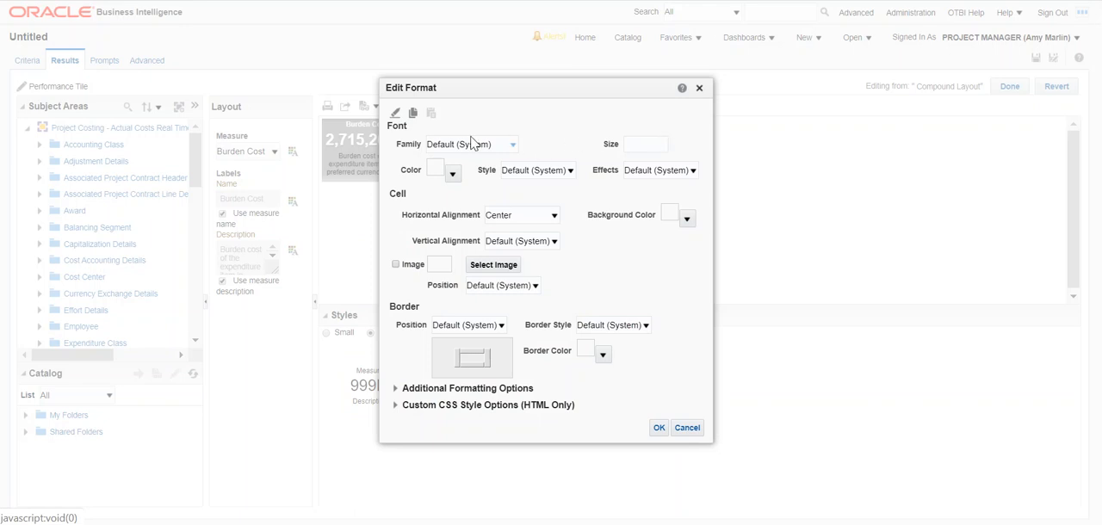
left_click(452, 174)
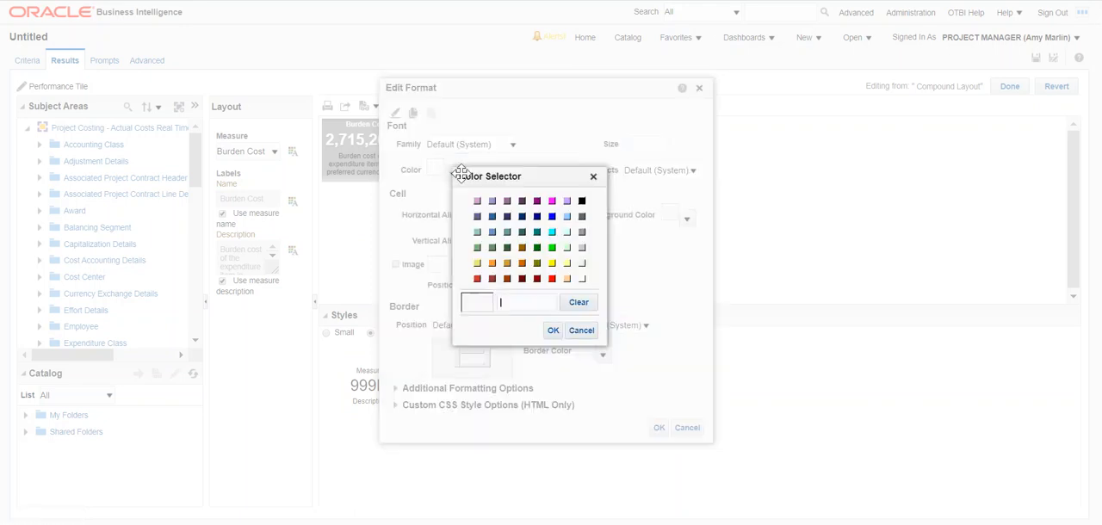
left_click(493, 202)
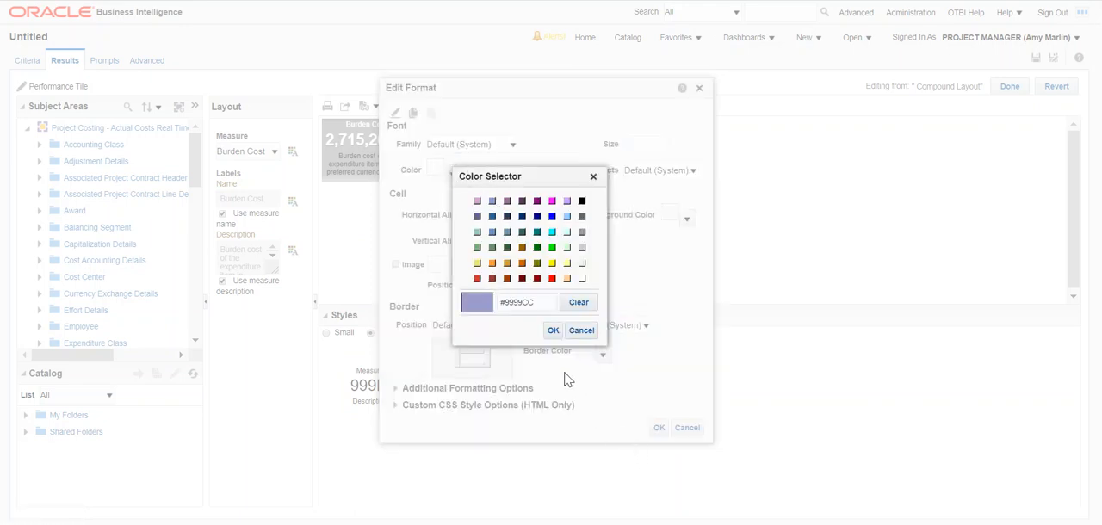
left_click(552, 330)
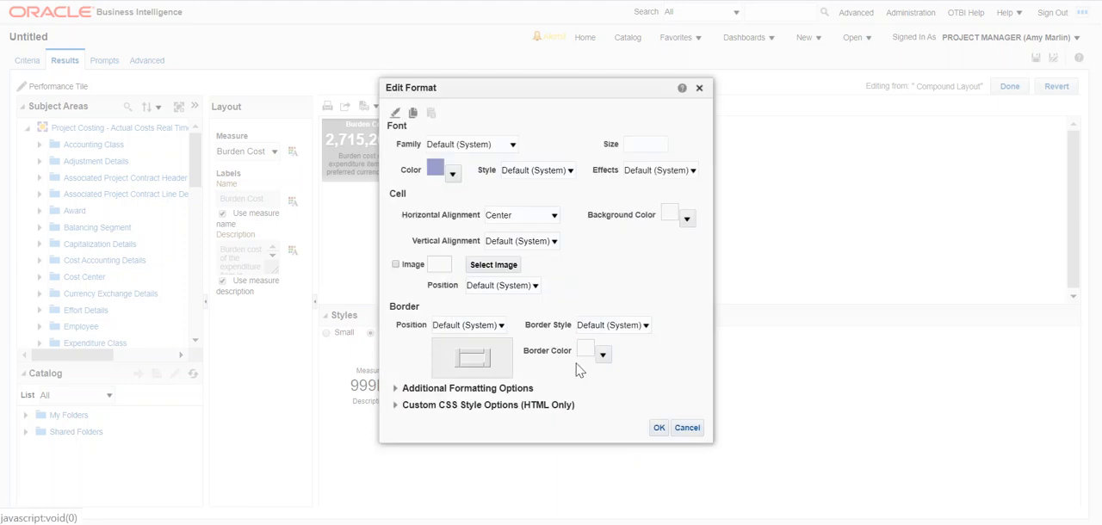
left_click(658, 429)
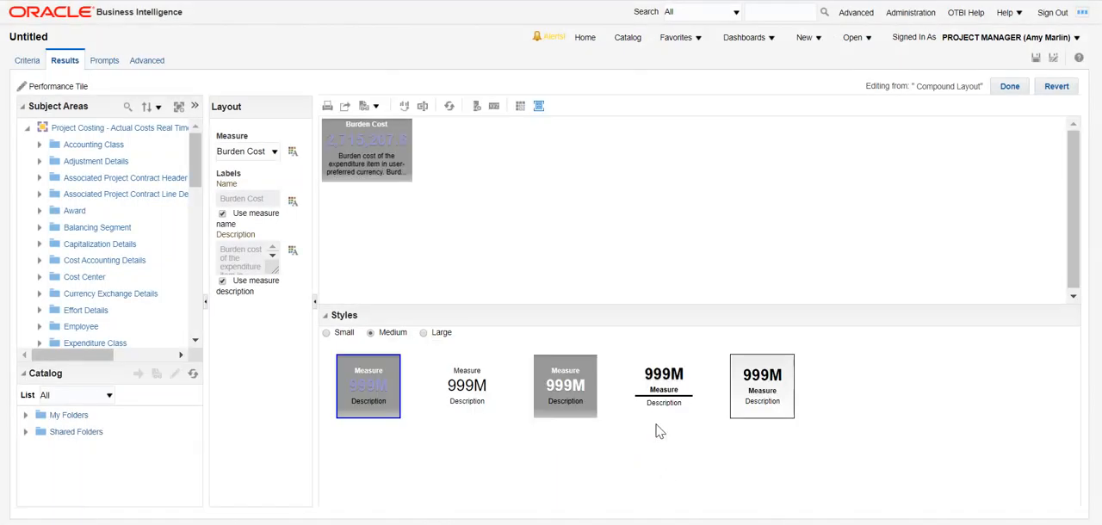
Format the performance tile's measure with font color #000000 and a light purple background, and finish editing the tile.
left_click(292, 152)
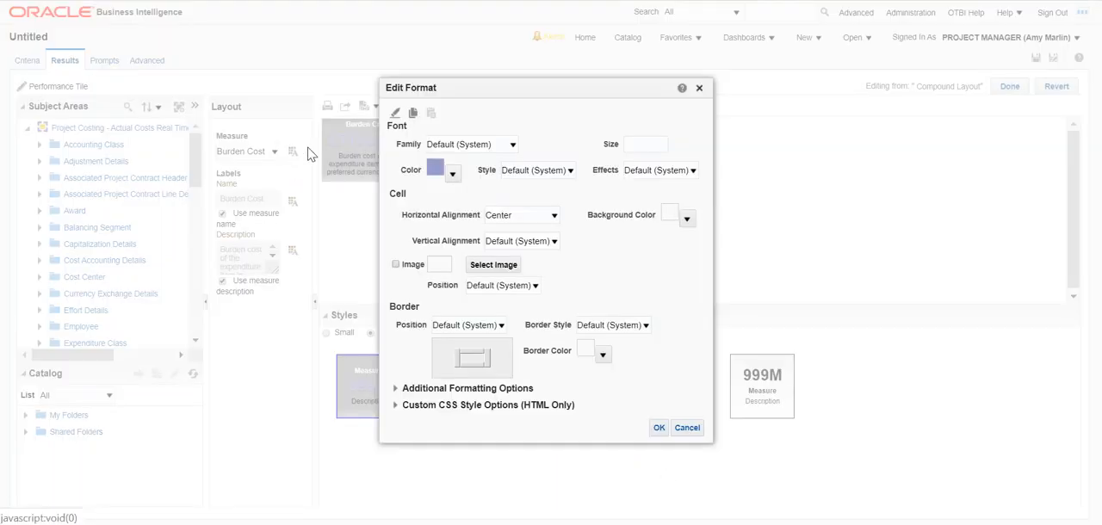
left_click(452, 175)
left_click(580, 200)
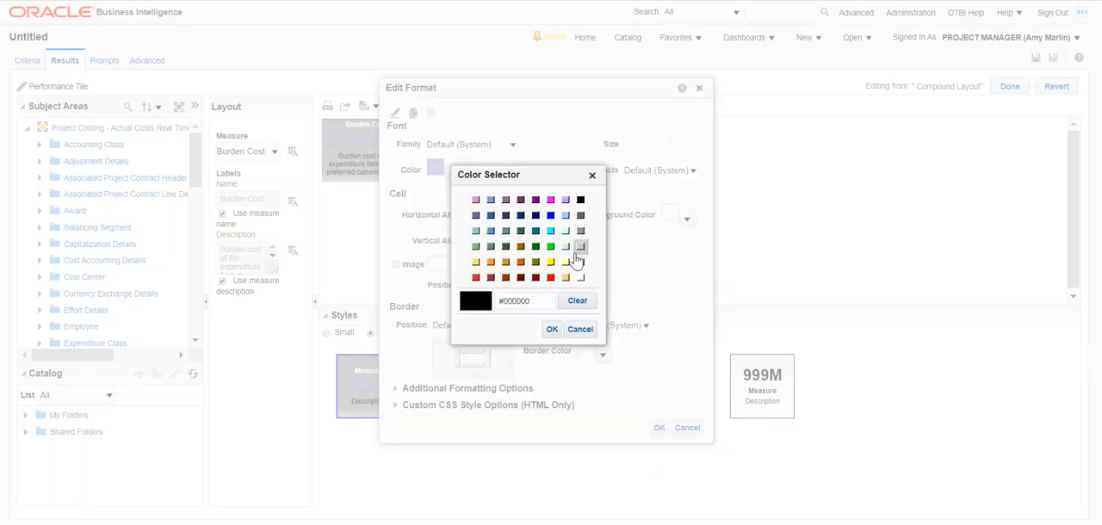
left_click(552, 330)
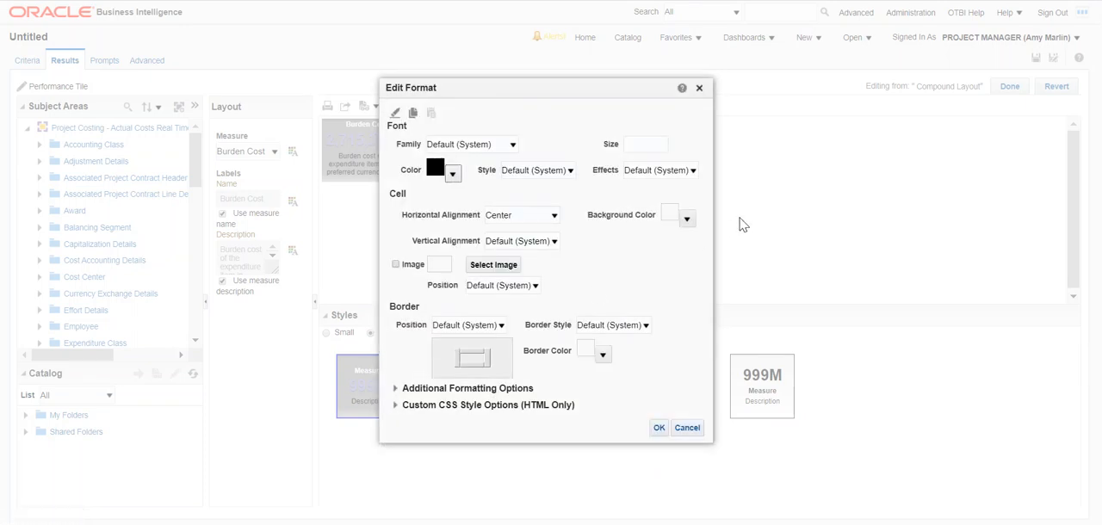
left_click(687, 218)
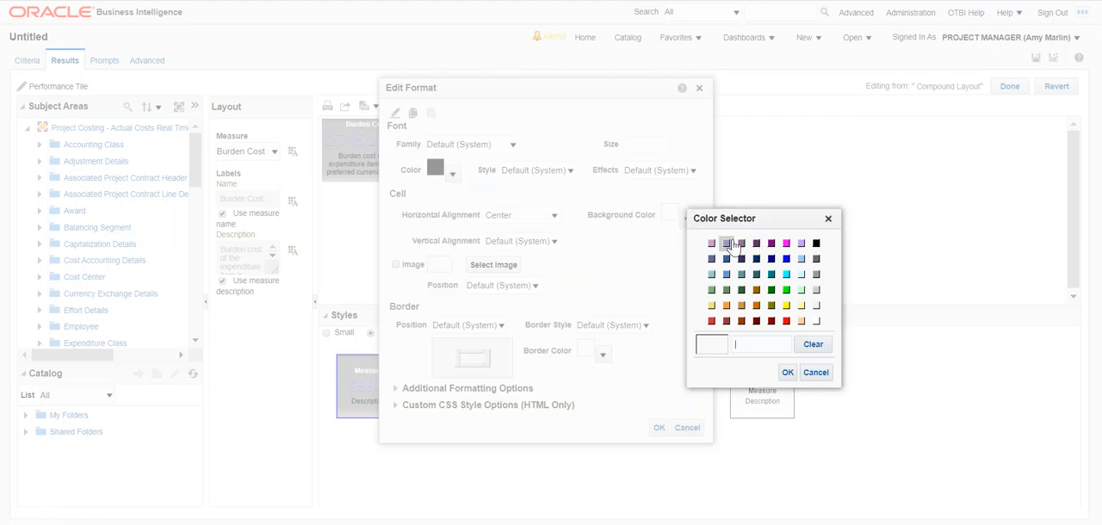
left_click(725, 243)
left_click(788, 372)
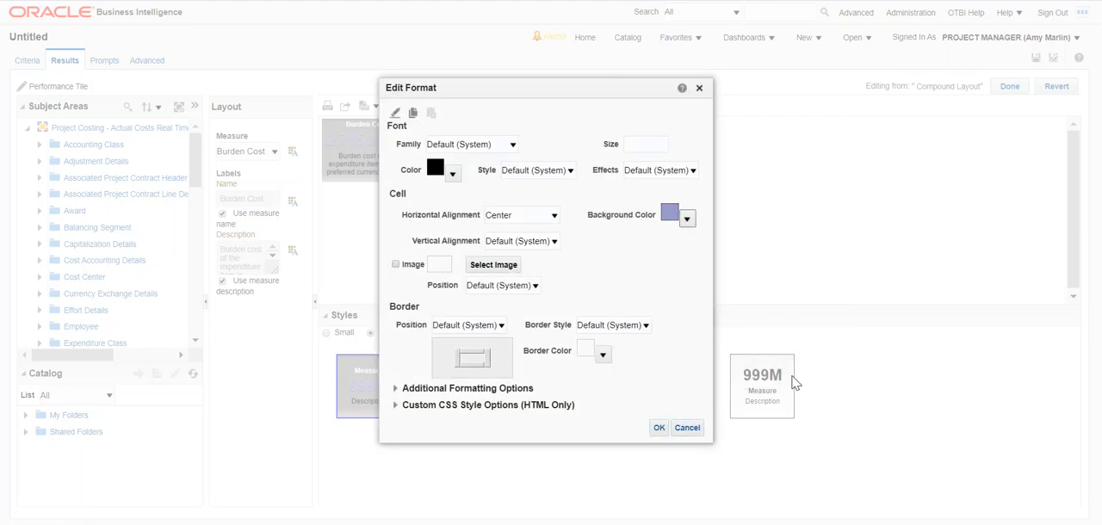
left_click(658, 428)
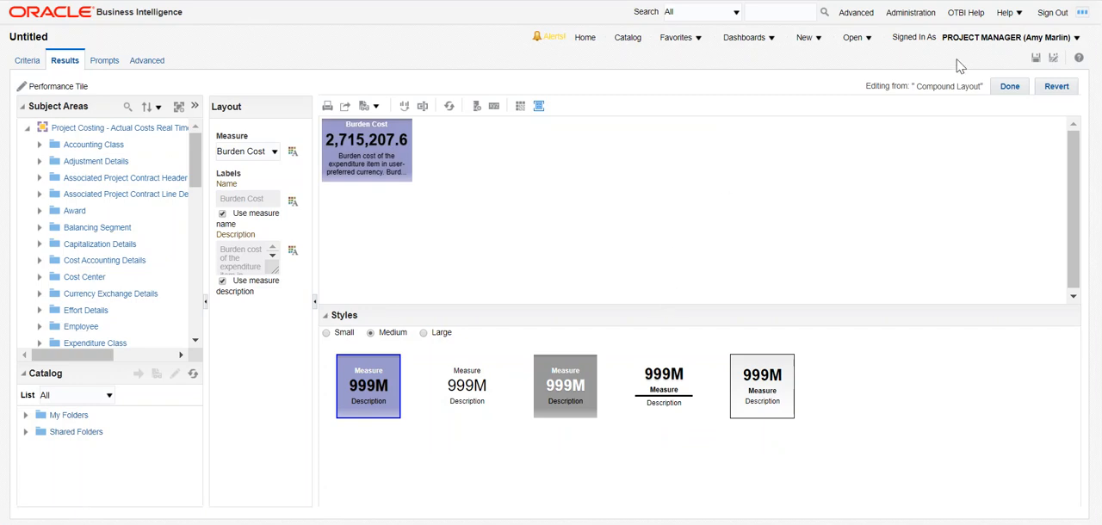
left_click(1005, 89)
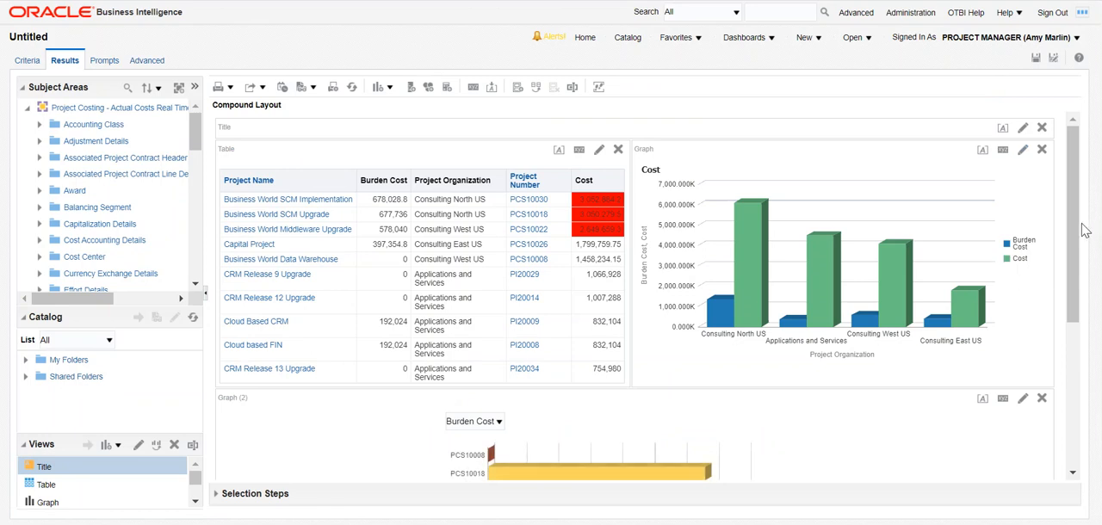
Move the Burden Cost performance tile from beneath the graphs to directly above the table in the compound layout.
scroll(1075, 223, "down", 5)
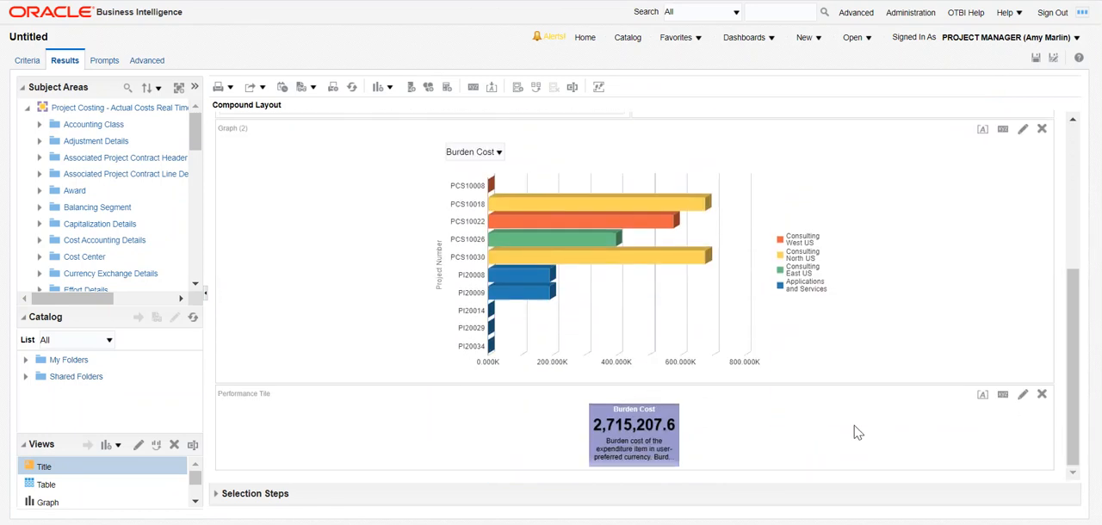
left_click_drag(843, 394, 852, 145)
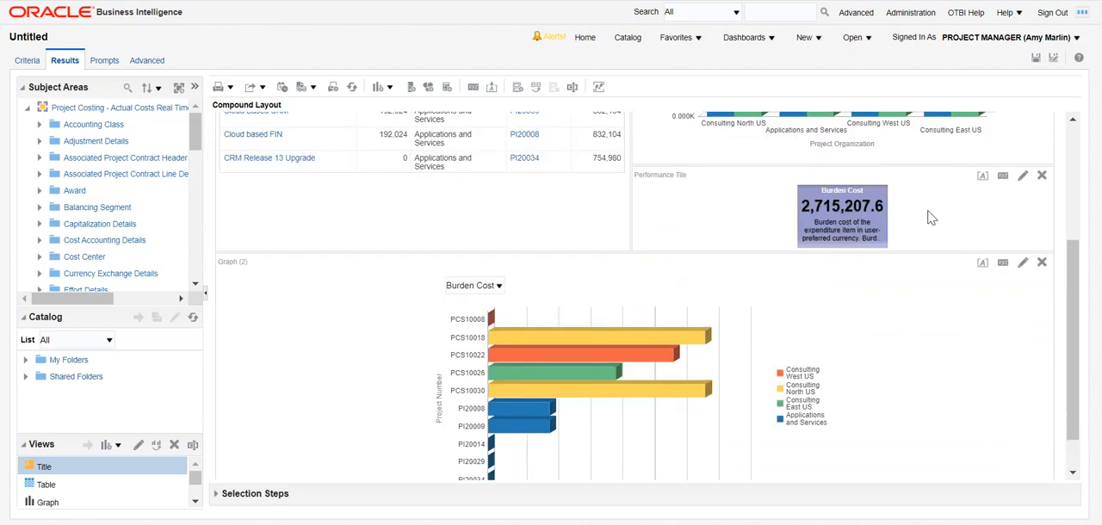
left_click_drag(1086, 272, 1083, 176)
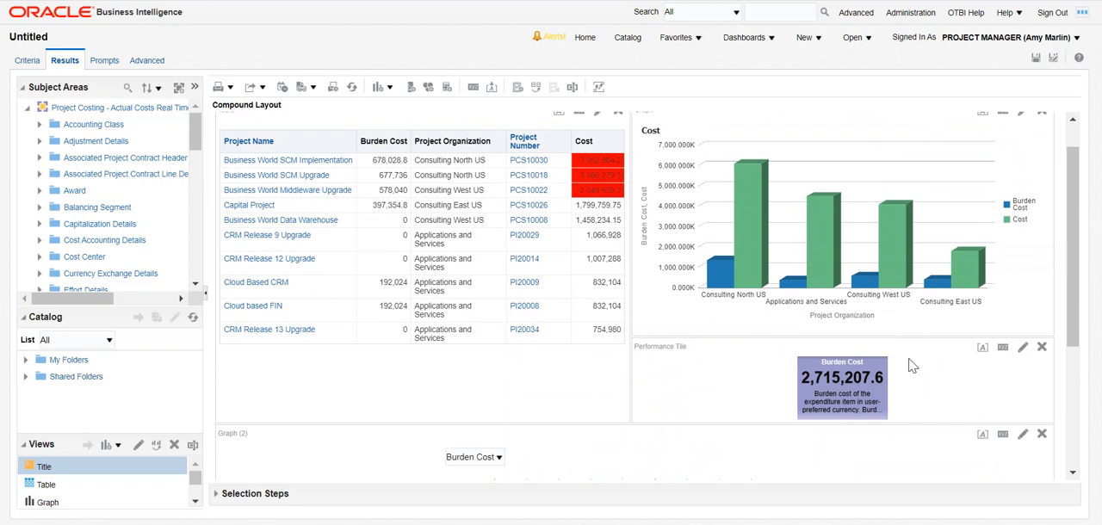
mouse_move(908, 346)
left_mouse_down()
mouse_move(726, 169)
mouse_move(690, 108)
mouse_move(663, 151)
mouse_move(541, 156)
left_mouse_up()
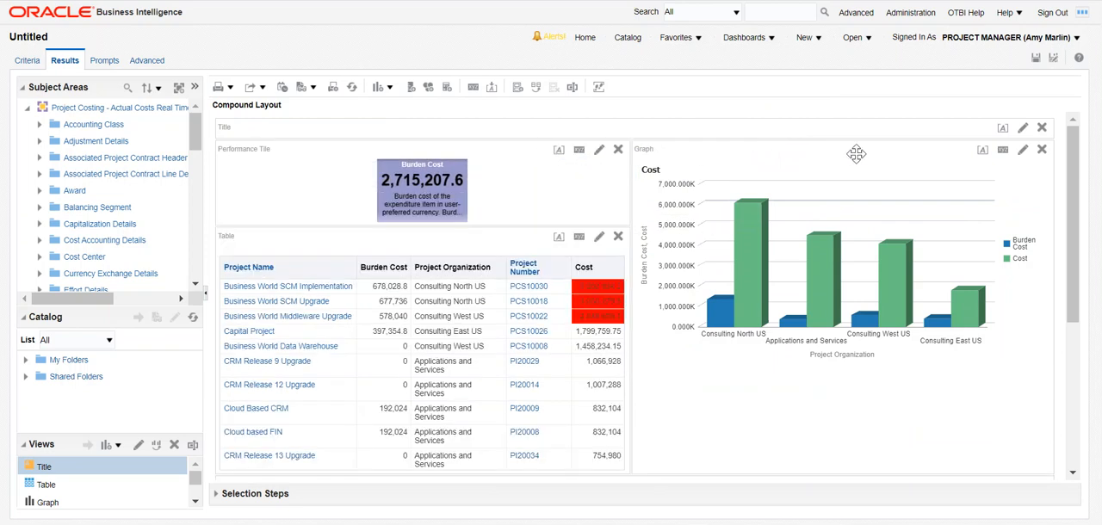
Title the analysis Project Cost without displaying the saved name, set the title's font size to 18, and finish editing it.
left_click(1023, 130)
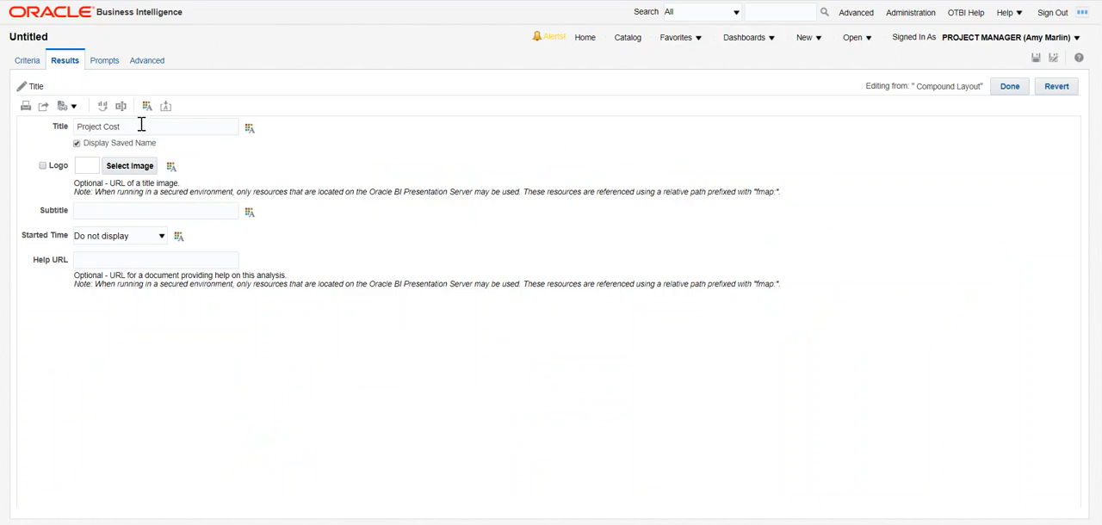
left_click(77, 143)
left_click(248, 129)
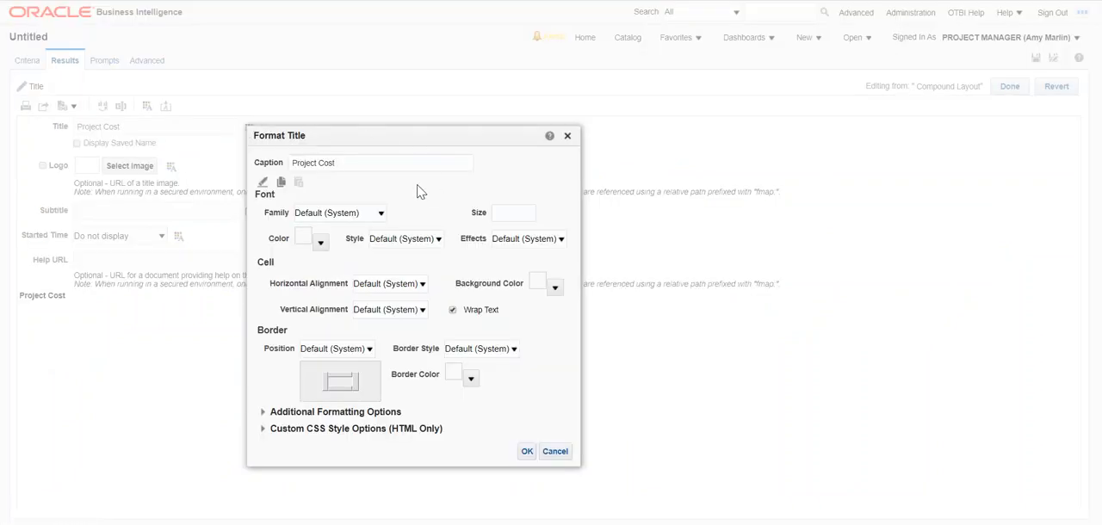
left_click(526, 453)
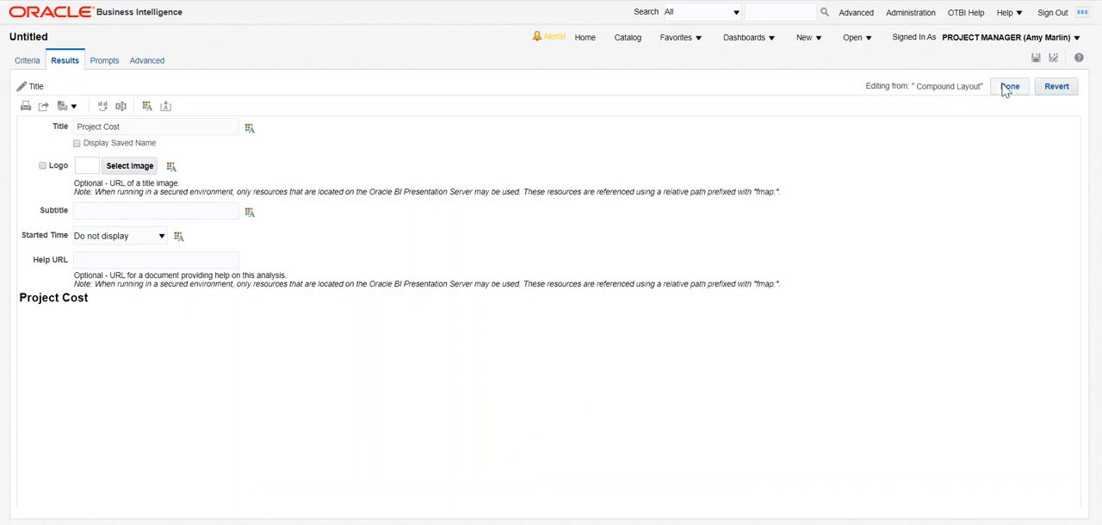
left_click(1008, 86)
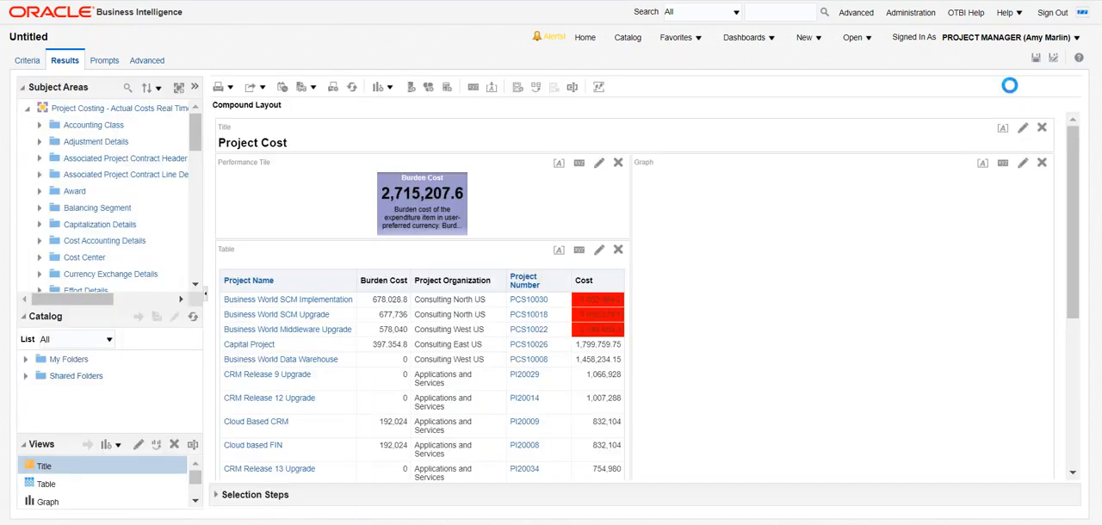
Save the analysis as Project Cost 3 in /Shared Folders/Custom/Examples.
left_click_drag(1074, 148, 1081, 113)
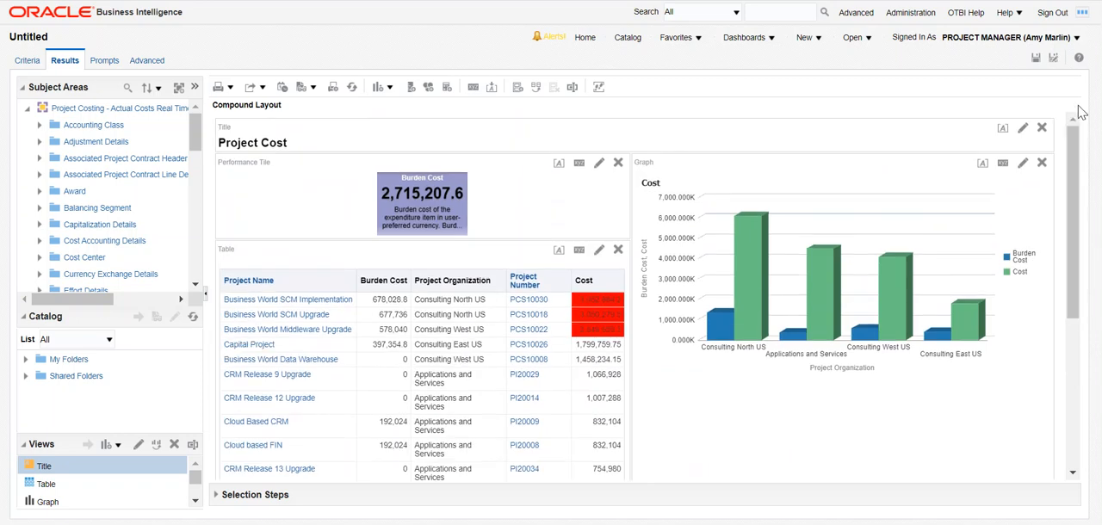
left_click(1052, 61)
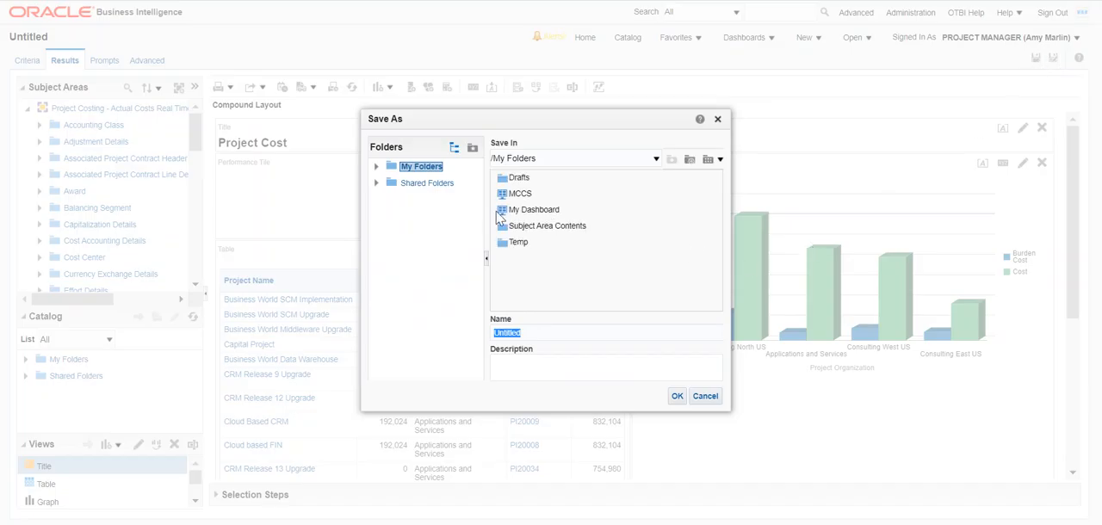
left_click(424, 191)
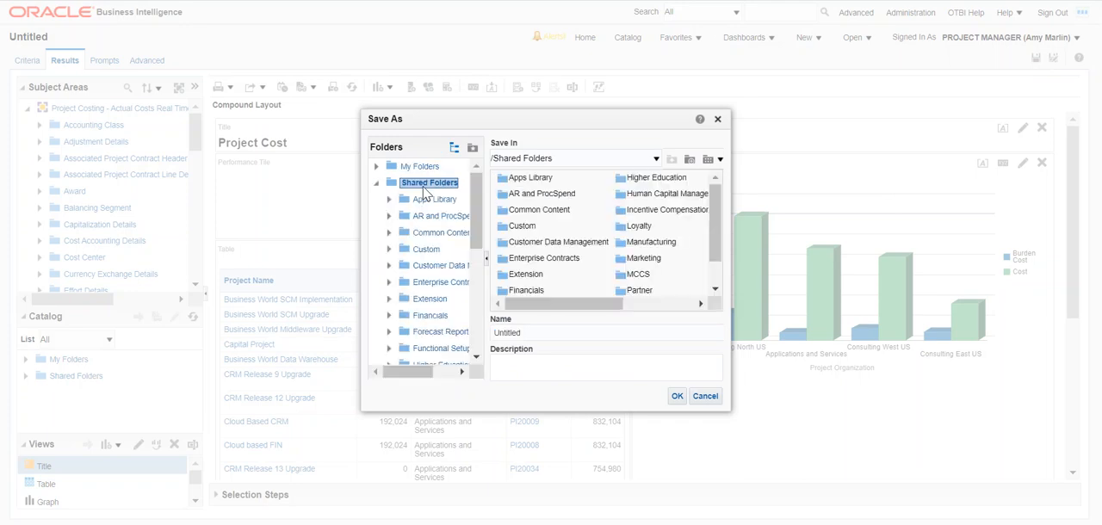
double_click(516, 226)
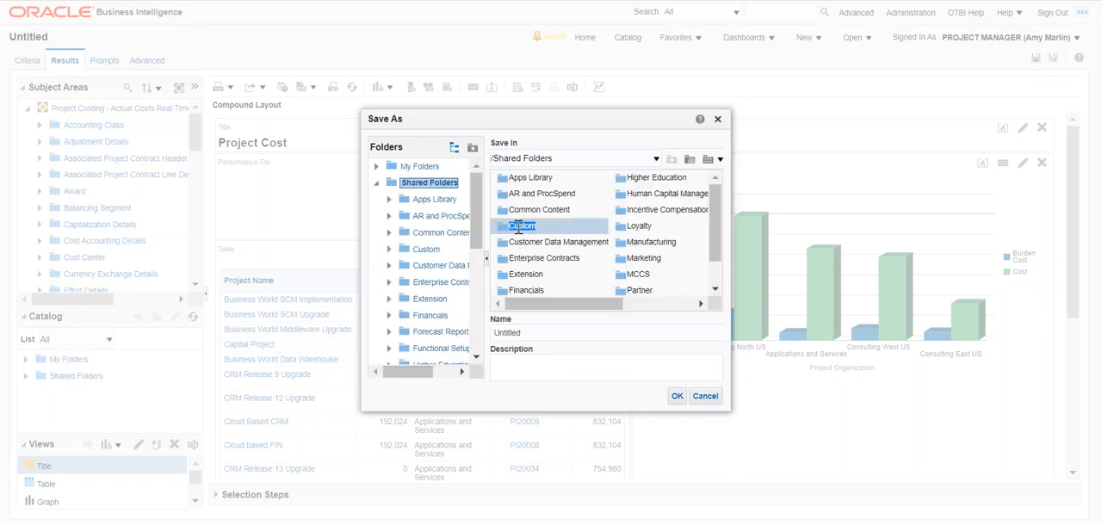
left_click(680, 304)
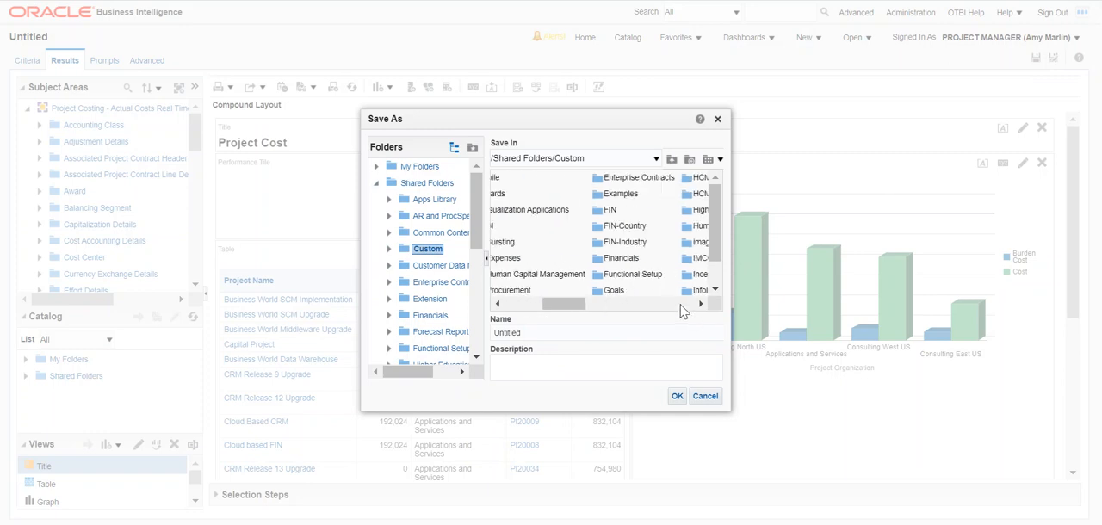
left_click(680, 307)
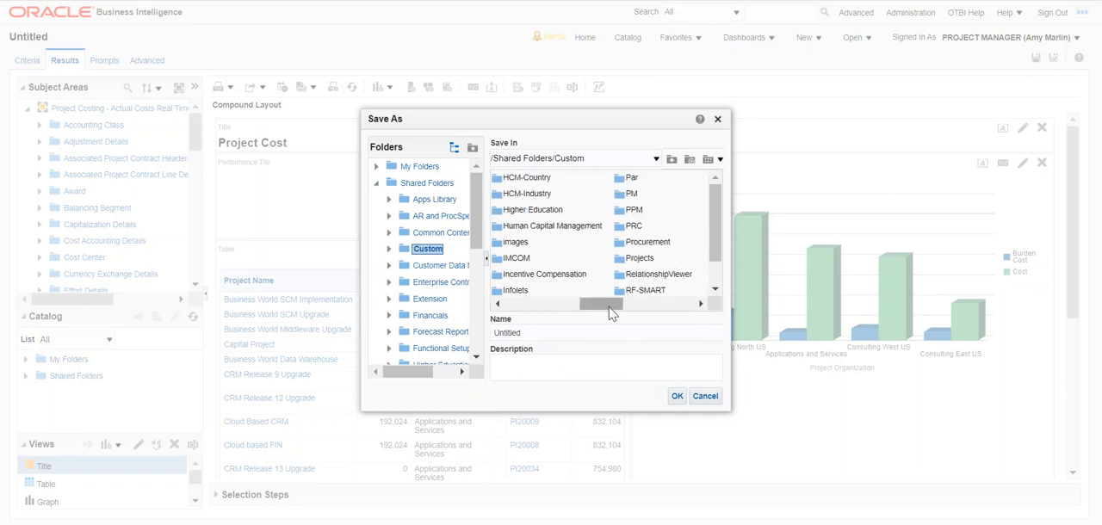
left_click_drag(608, 313, 569, 307)
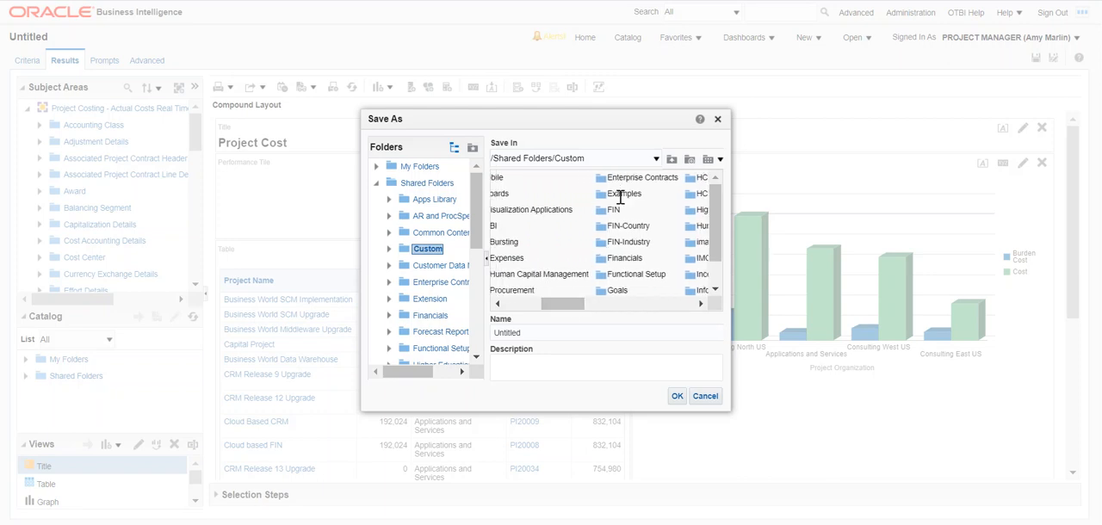
double_click(620, 197)
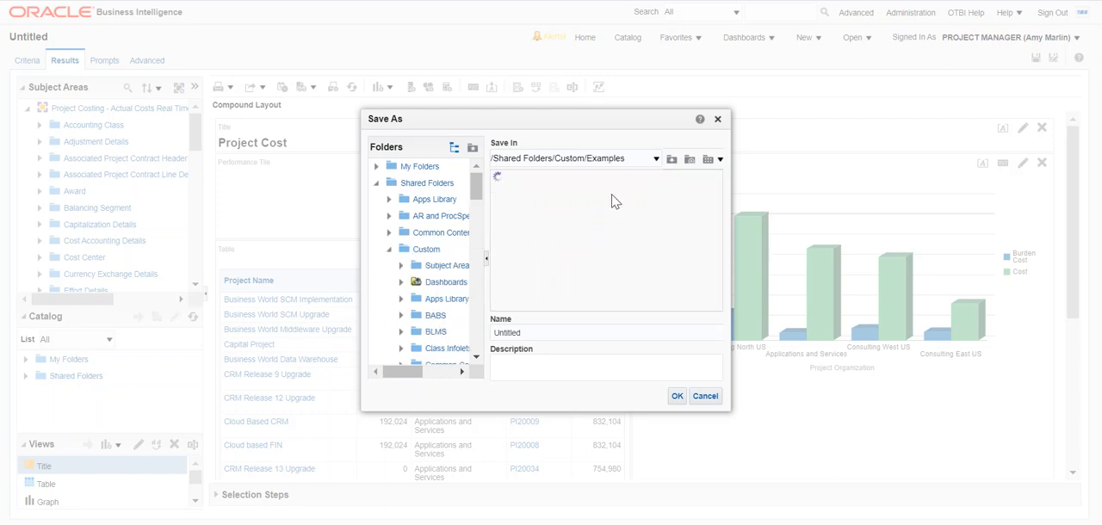
left_click(529, 331)
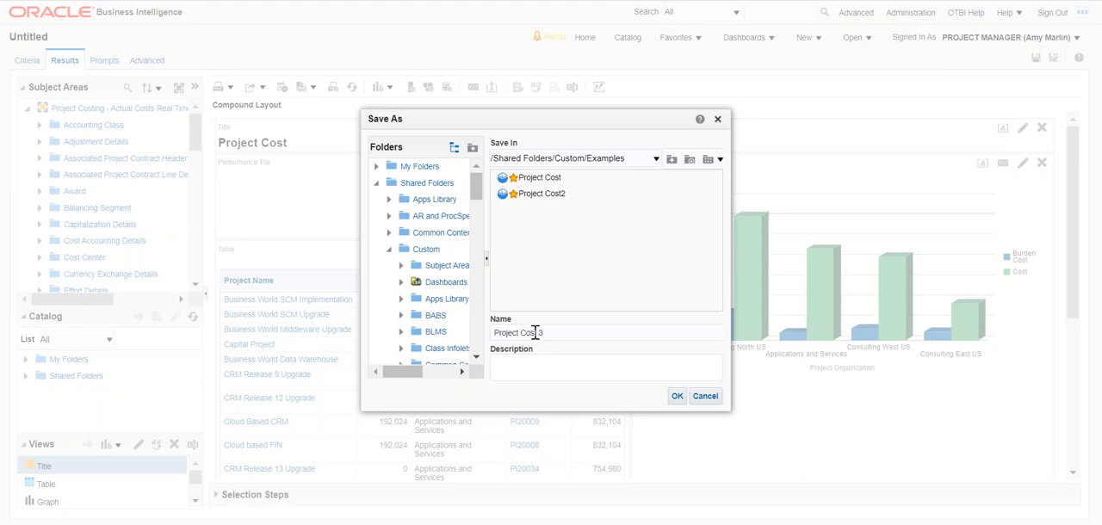
left_click(679, 397)
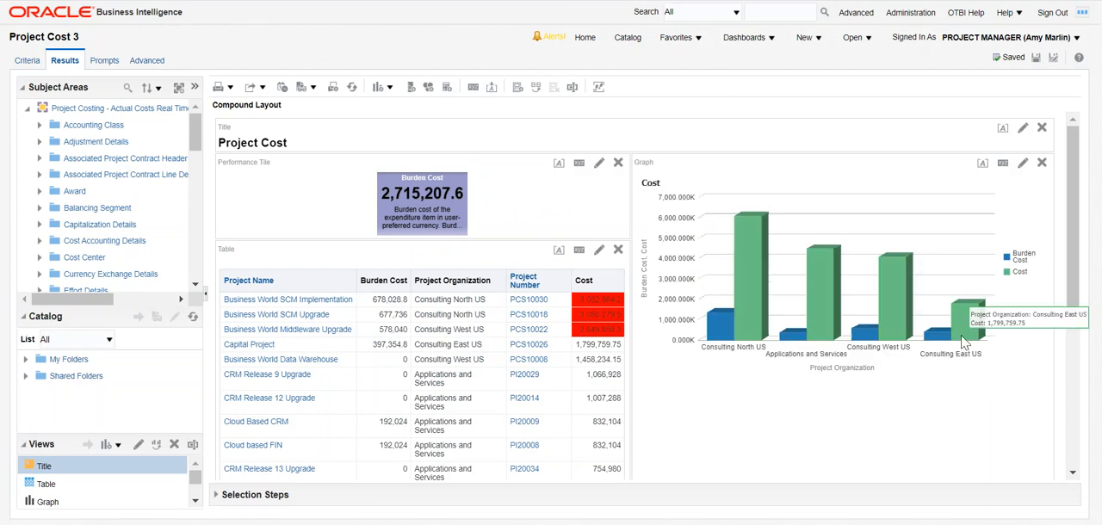
Add the Project Billing - Event Real Time subject area to the analysis.
left_click_drag(1071, 172, 1097, 84)
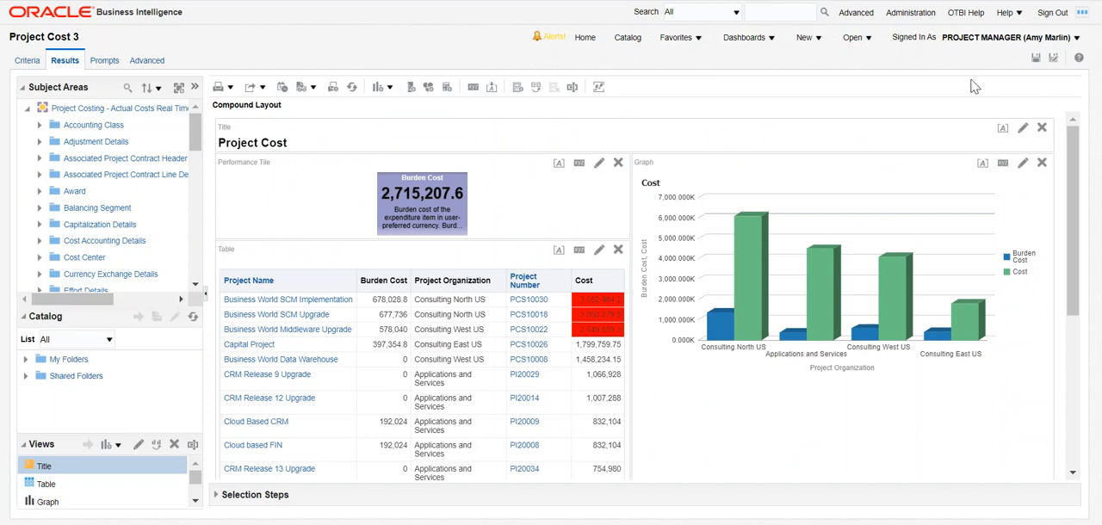
mouse_move(258, 273)
left_click(179, 90)
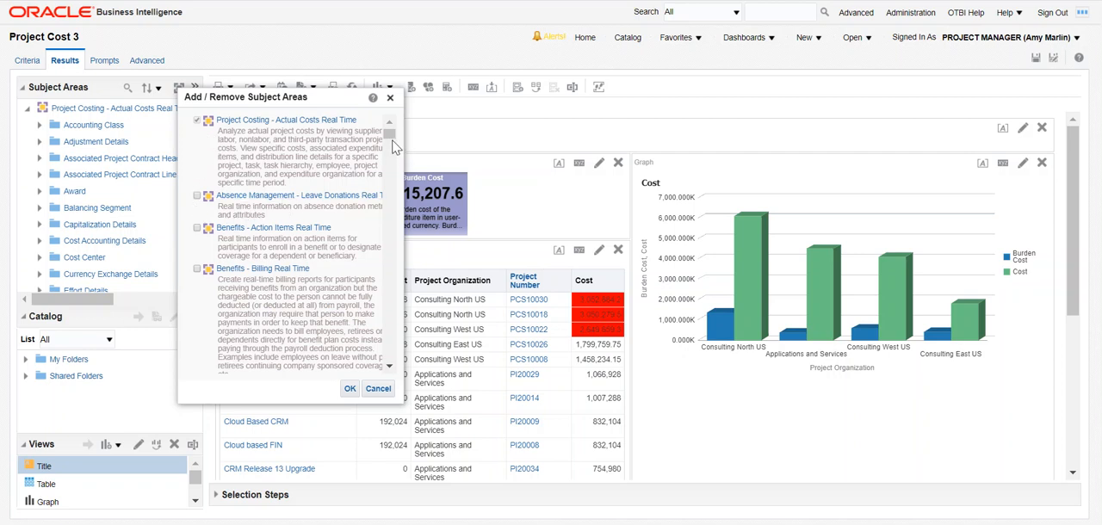
left_click_drag(389, 133, 392, 257)
left_click(197, 163)
left_click(350, 389)
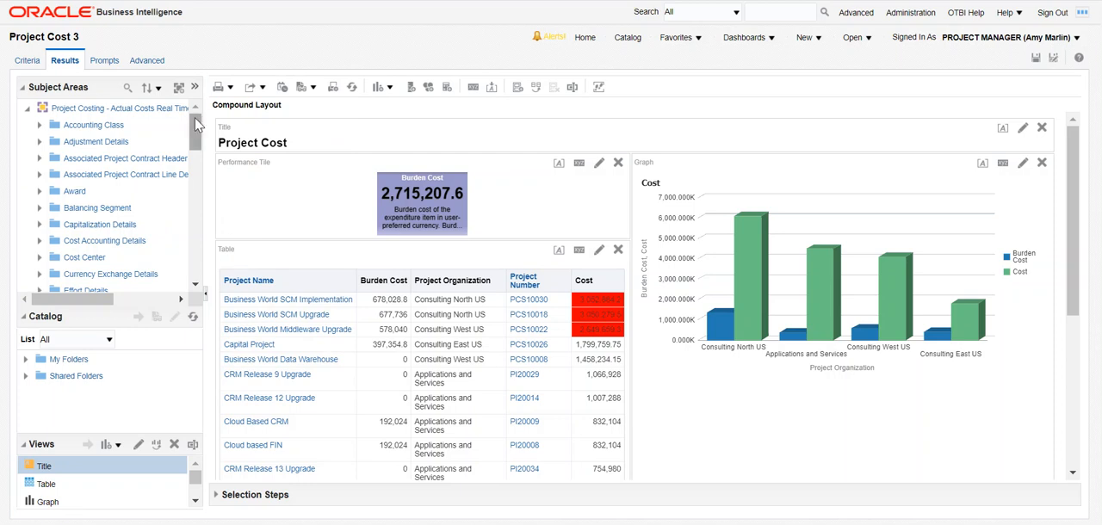
Expand the Project Billing - Event Real Time subject area and examine its folders.
left_click_drag(197, 125, 118, 304)
left_click(27, 281)
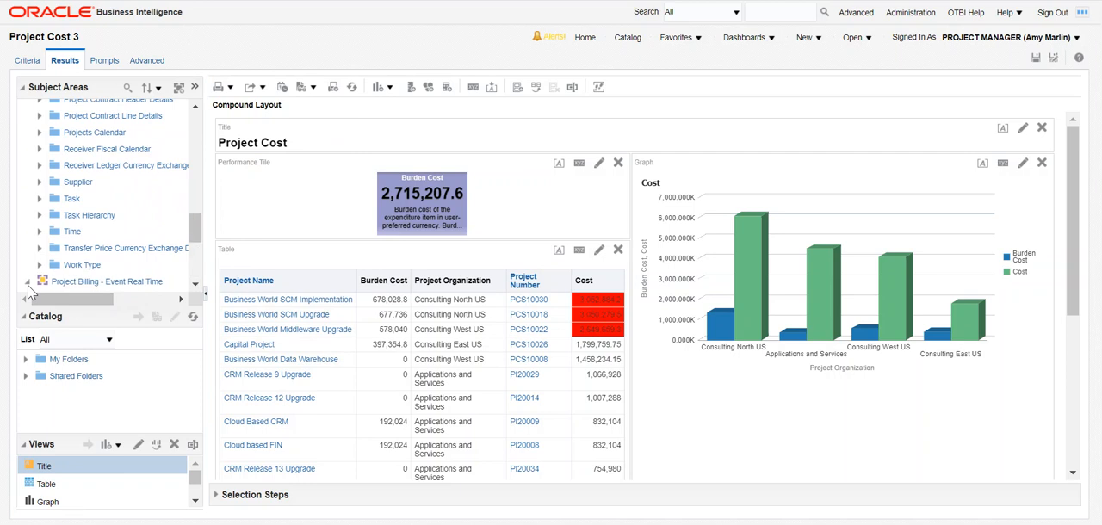
left_click_drag(196, 230, 200, 272)
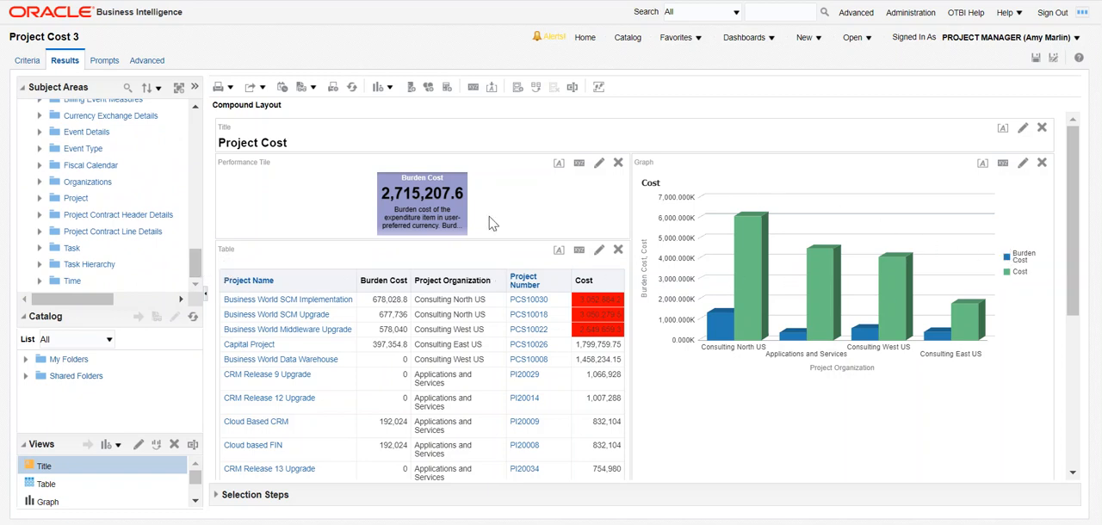
Go to the home page and examine the print and export options for Project Cost 3.
left_click(587, 39)
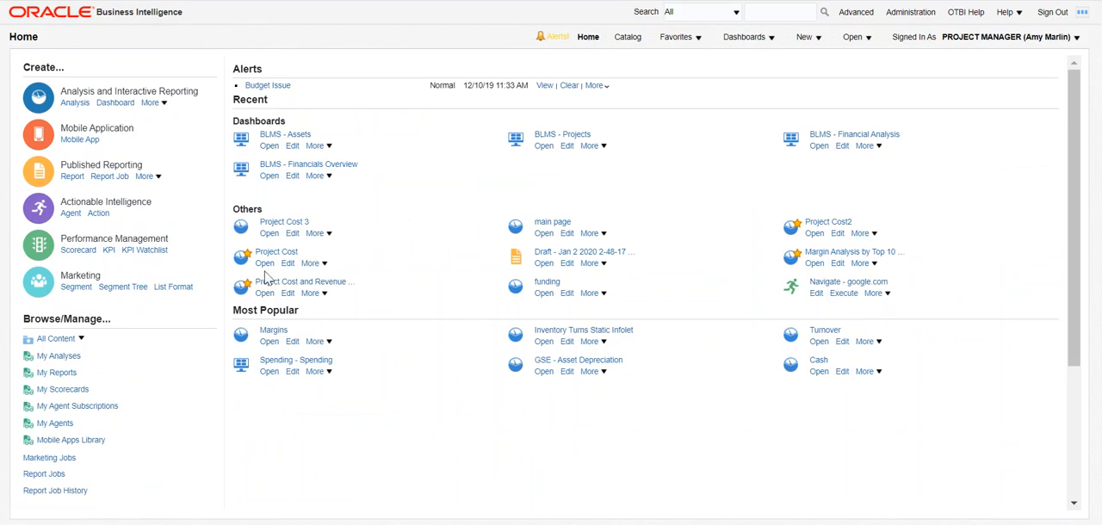
left_click(326, 240)
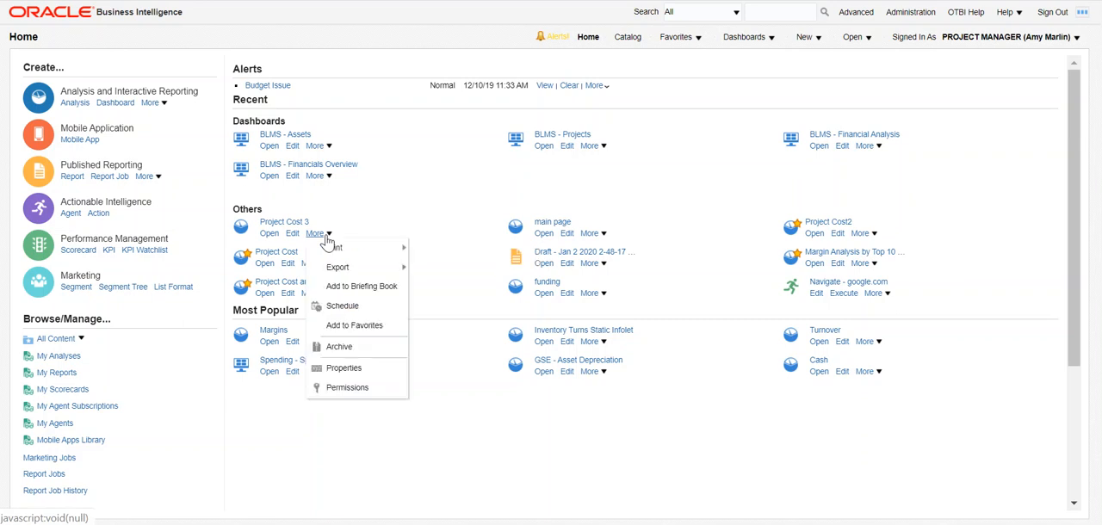
mouse_move(336, 249)
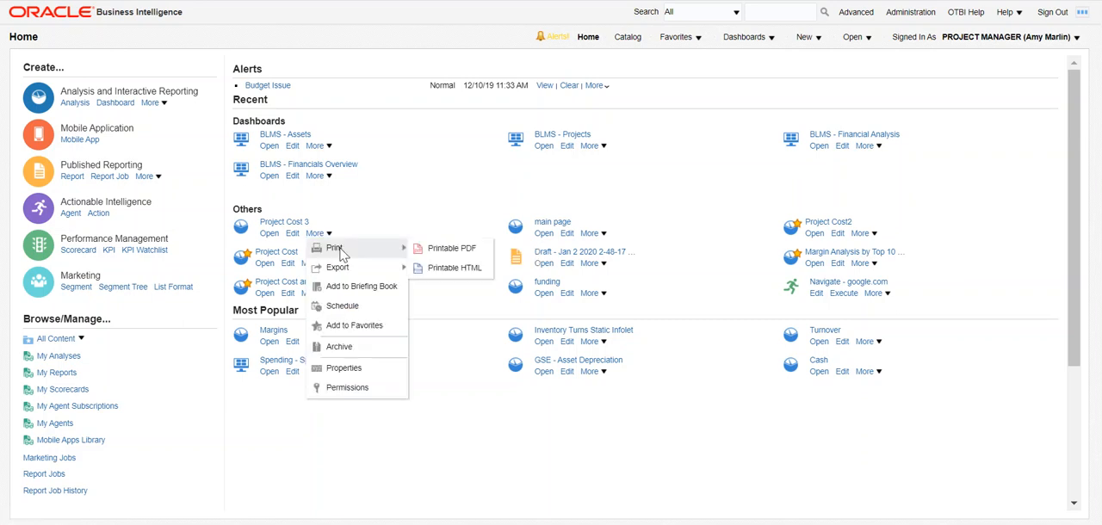
mouse_move(342, 274)
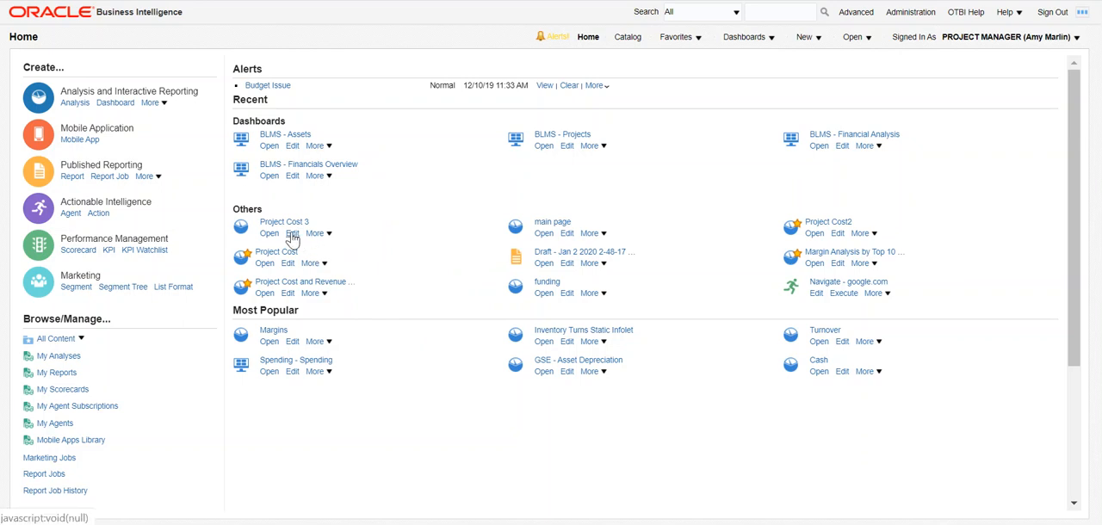
Open Project Cost 3 for editing, drill down on Business World SCM Implementation in the table and review the updated views.
left_click(291, 238)
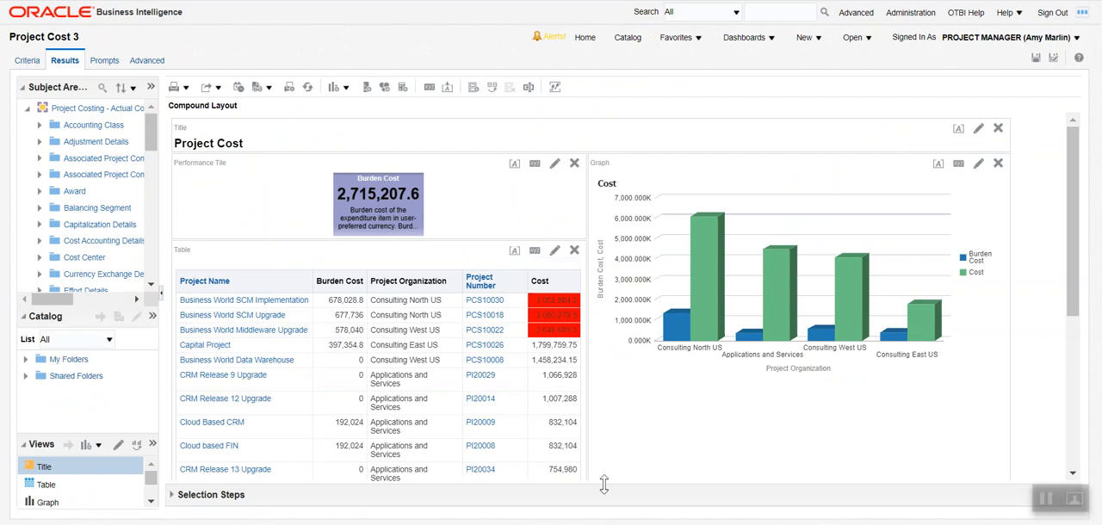
left_click_drag(1079, 153, 1078, 196)
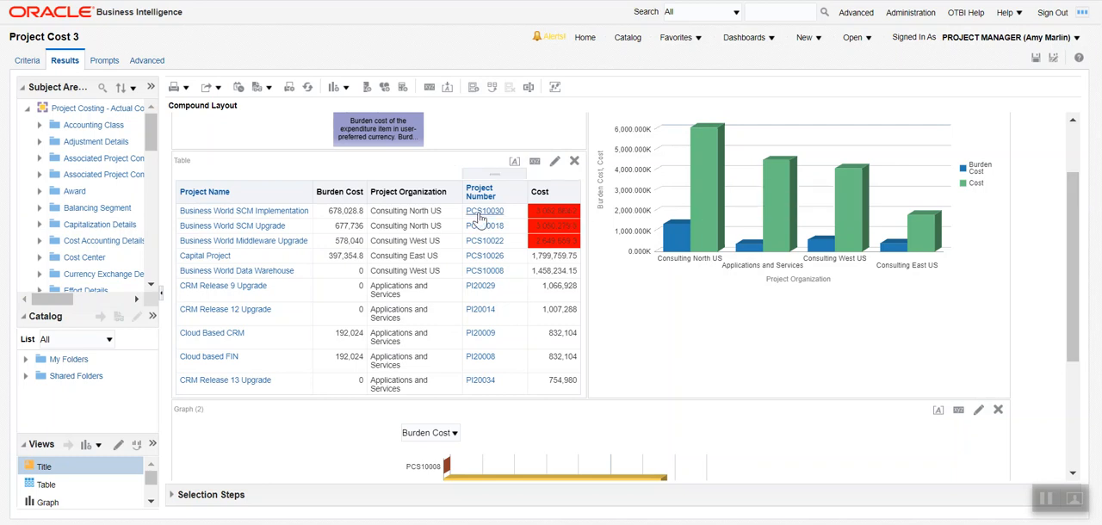
left_click(196, 214)
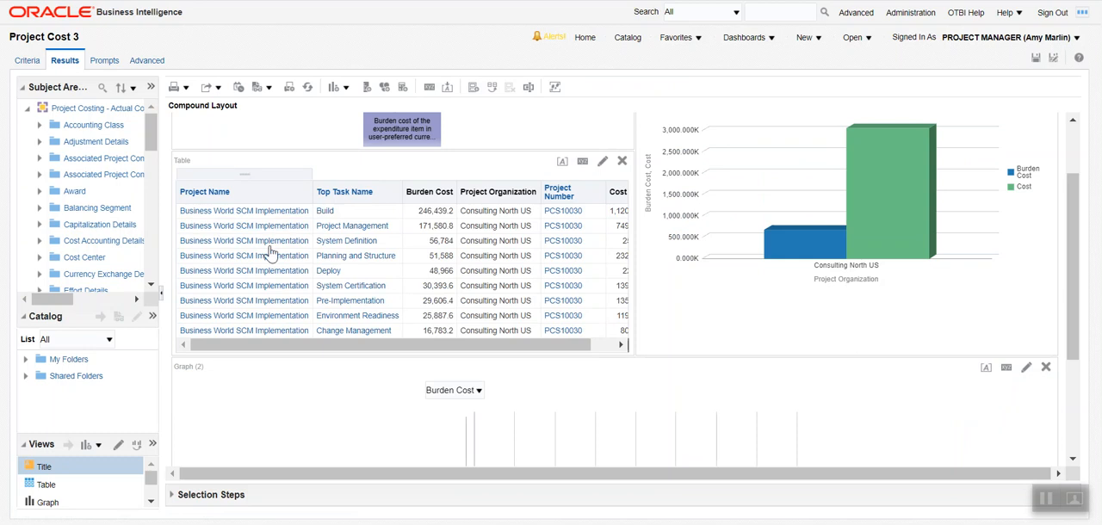
left_click_drag(546, 346, 518, 344)
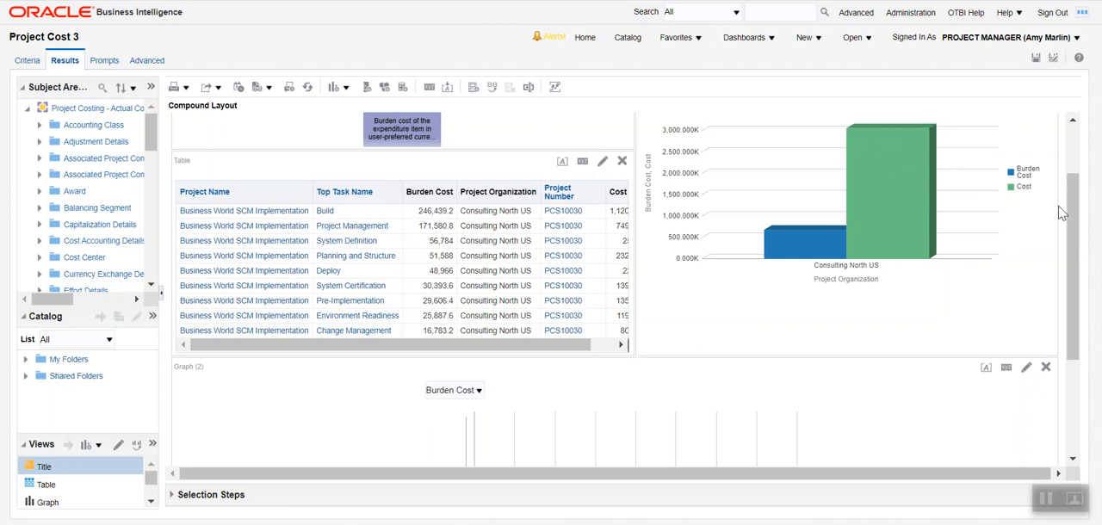
left_click_drag(1077, 211, 1073, 169)
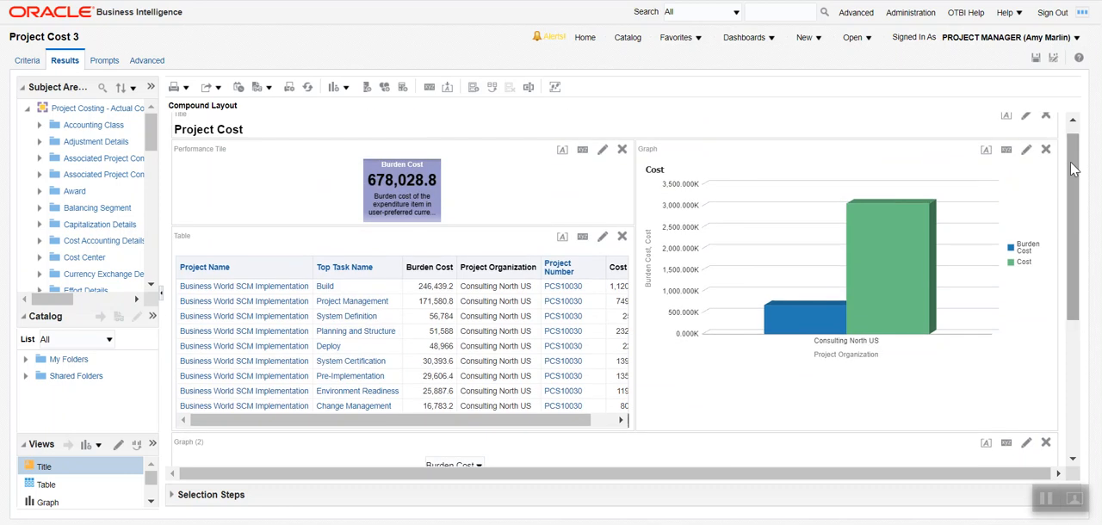